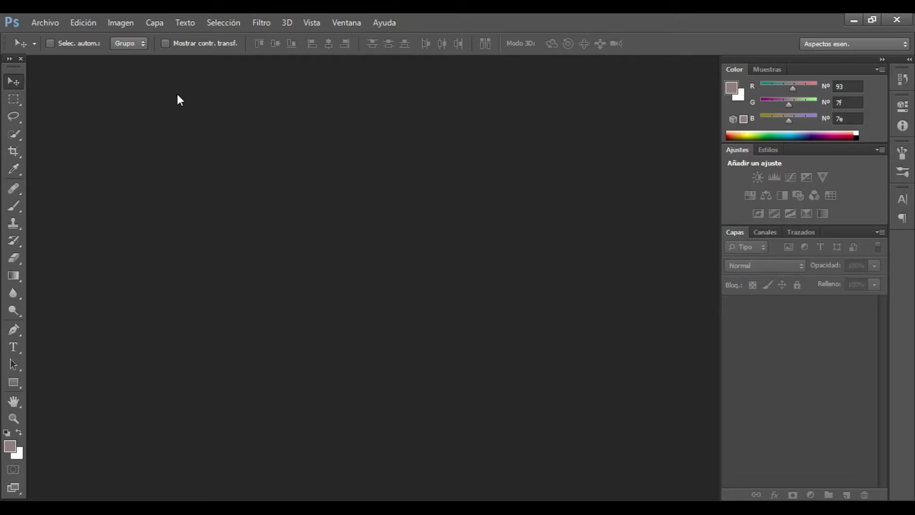
Open the image file '1' showing the woman among red foliage.
left_click(45, 23)
left_click(65, 51)
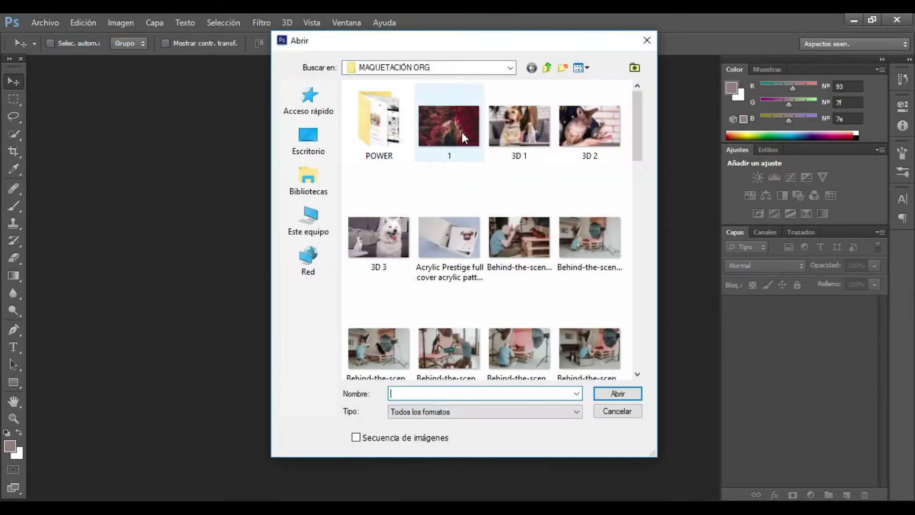
left_click(462, 132)
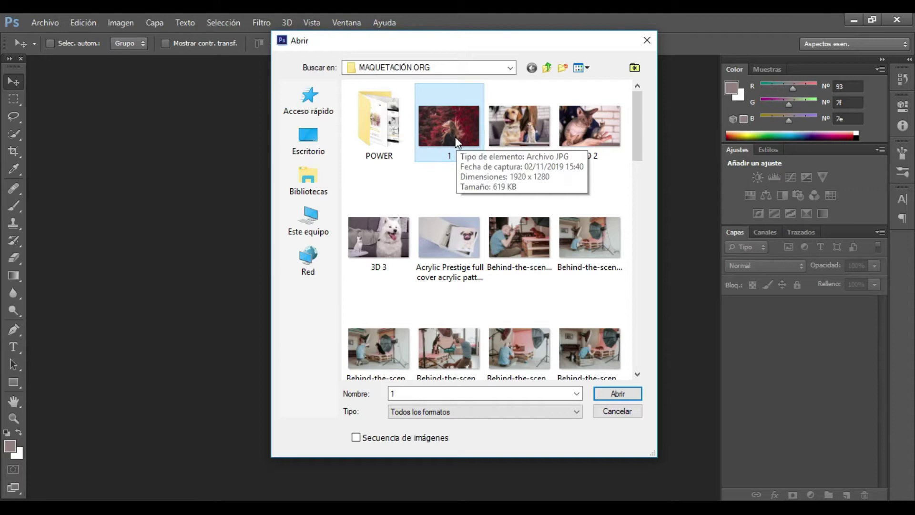
left_click(616, 392)
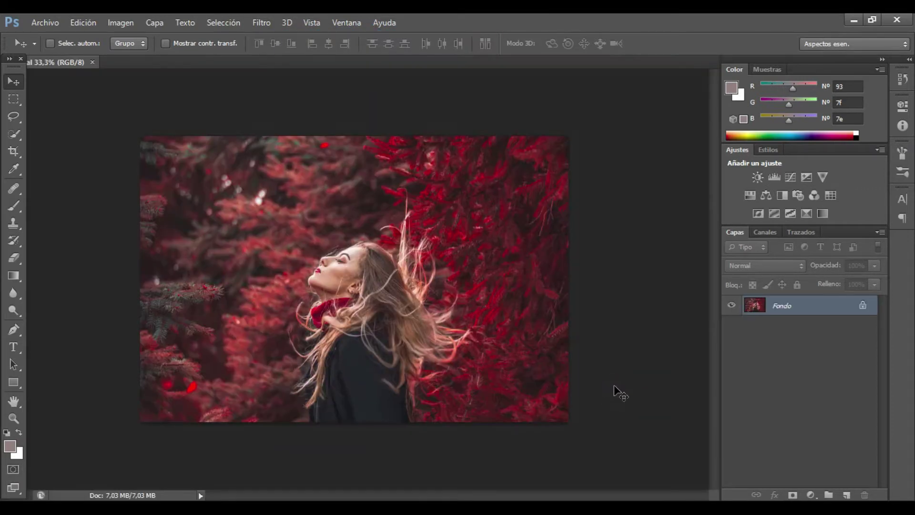
scroll(276, 315, "up", 3)
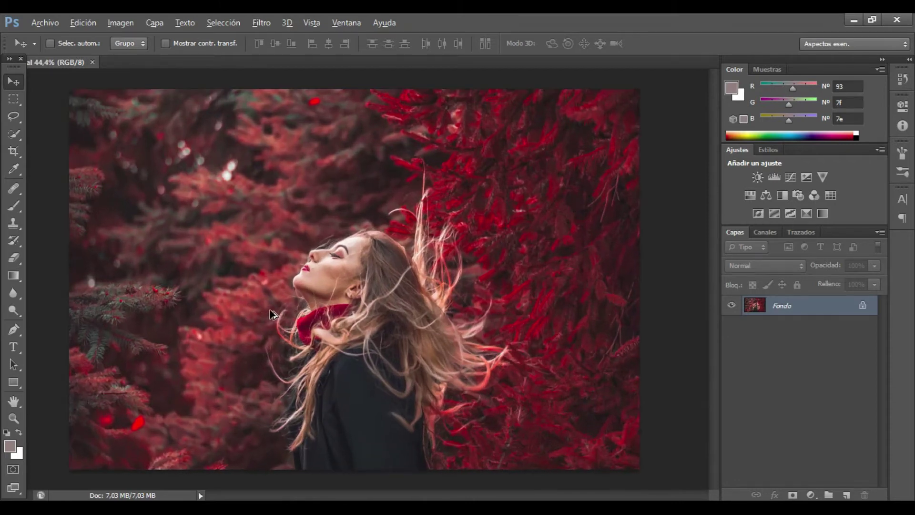
scroll(195, 318, "up", 2)
scroll(196, 319, "down", 2)
scroll(210, 328, "down", 1)
scroll(205, 321, "up", 1)
Rename the locked Fondo background to FONDO so it becomes an editable layer.
double_click(812, 308)
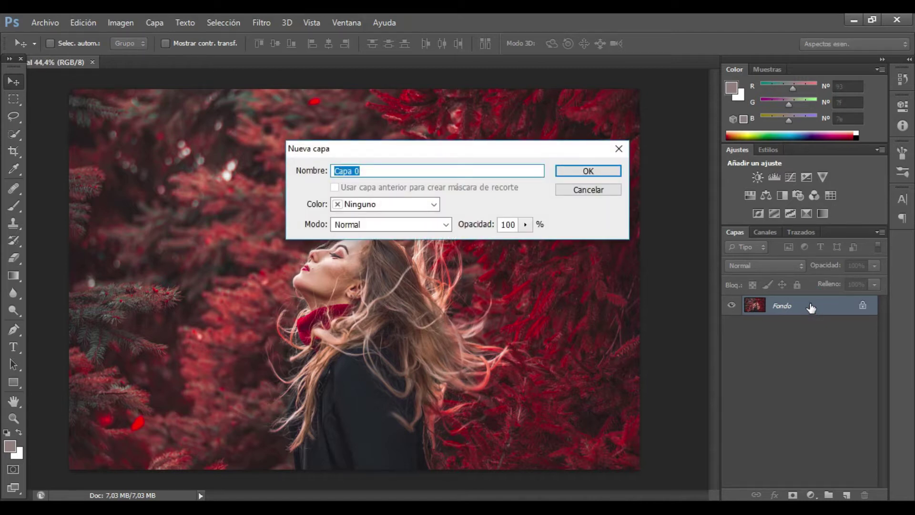
type("FONDO")
key("Return")
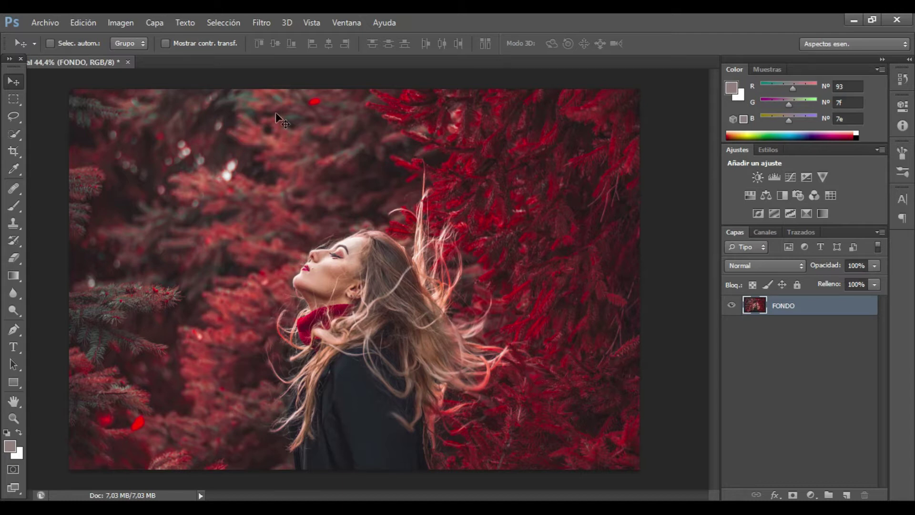
Start a Gama de colores selection and preview it with no overlay, then as grayscale.
left_click(223, 22)
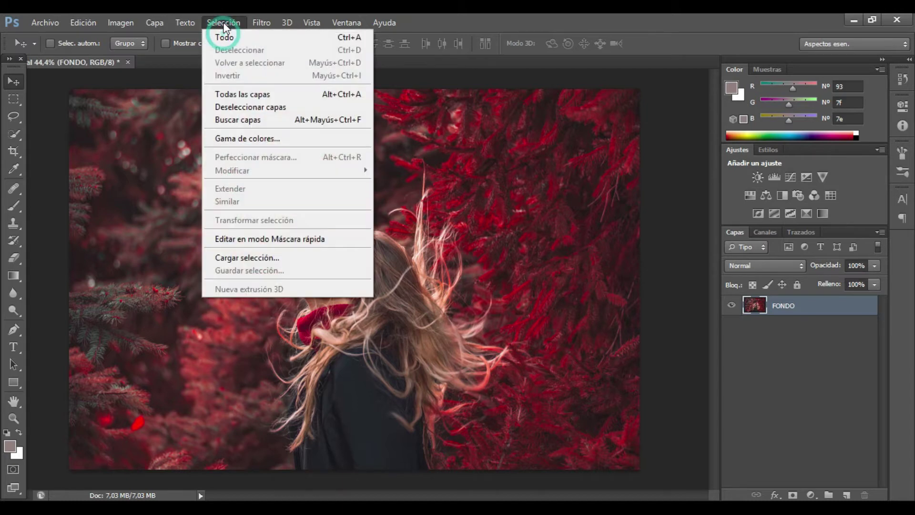
left_click(255, 137)
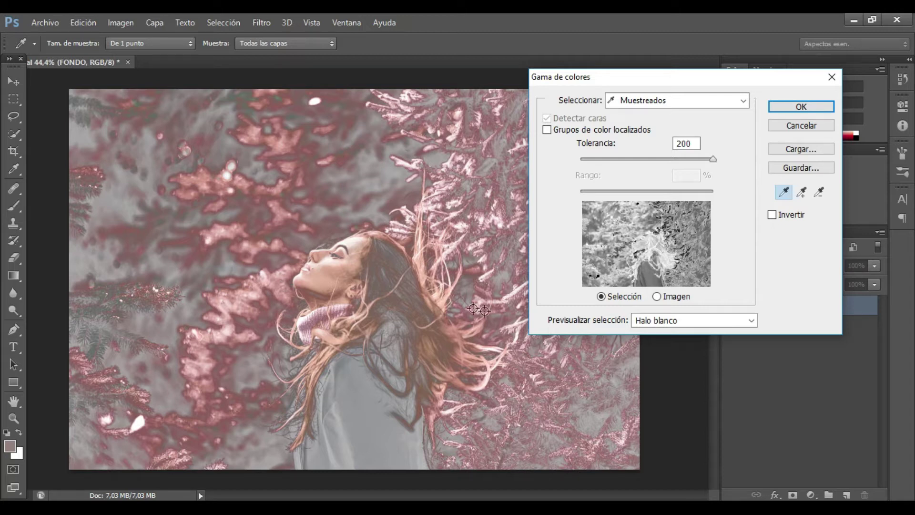
left_click(652, 320)
left_click(655, 332)
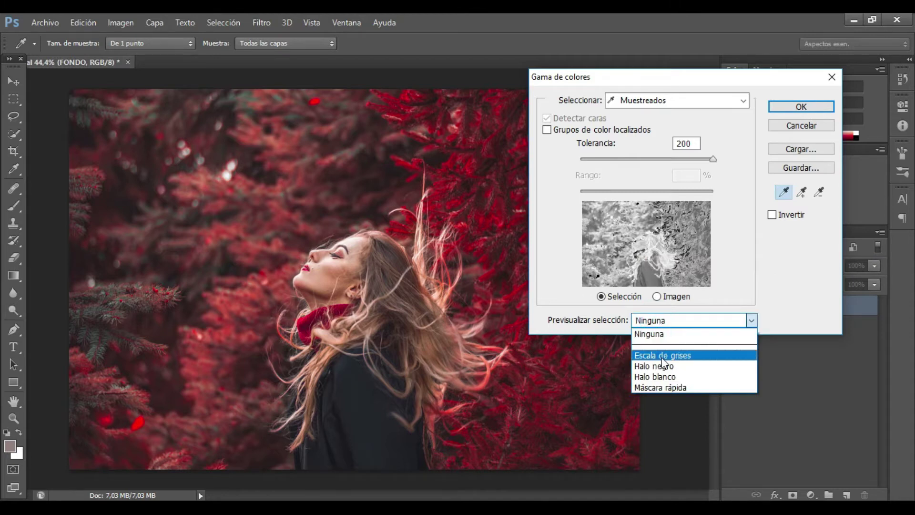
left_click(665, 356)
Cycle the selection preview through black matte and quick mask, ending on Halo blanco.
left_click(674, 326)
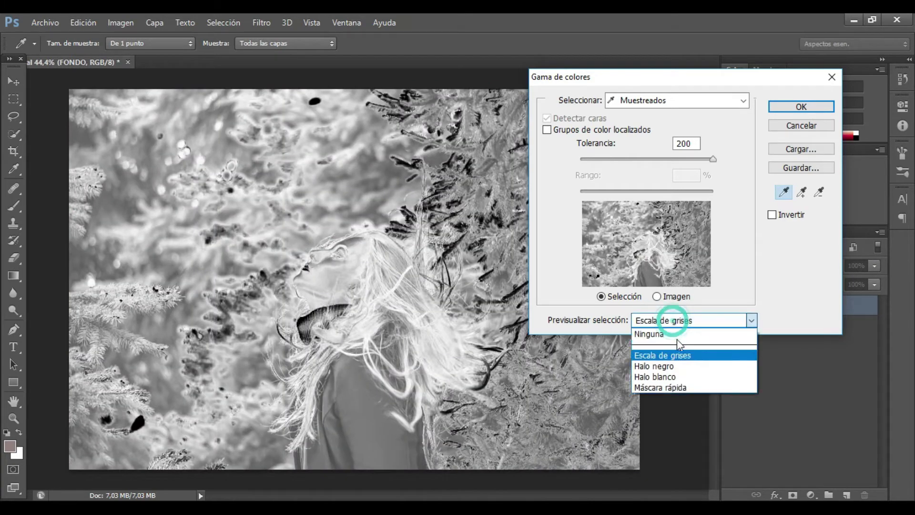
left_click(667, 366)
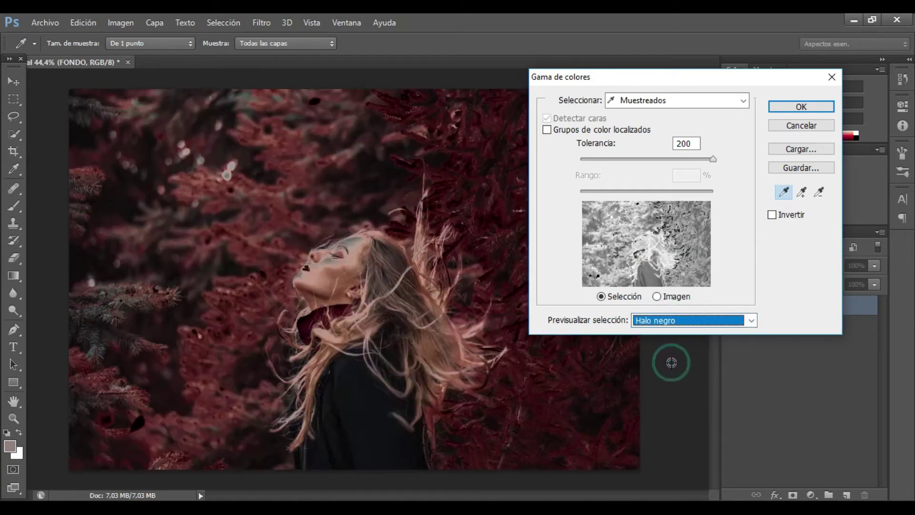
left_click(679, 321)
left_click(677, 371)
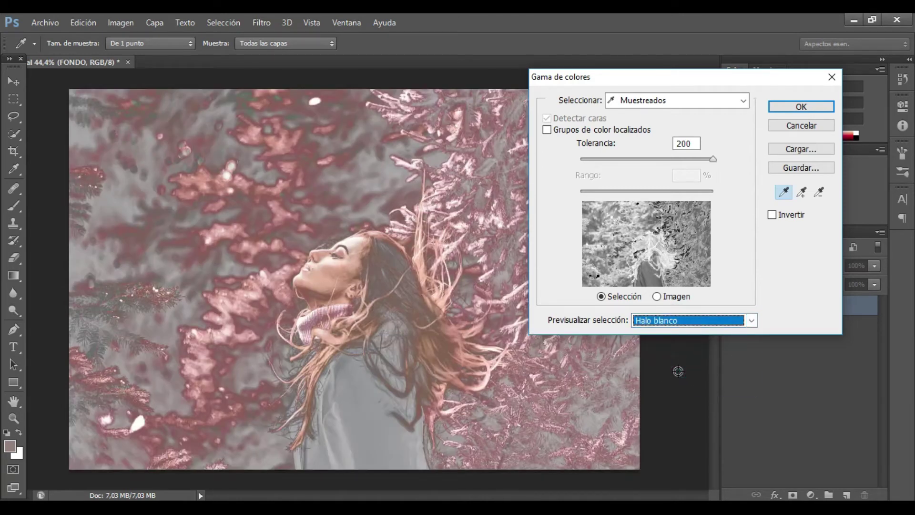
left_click(680, 321)
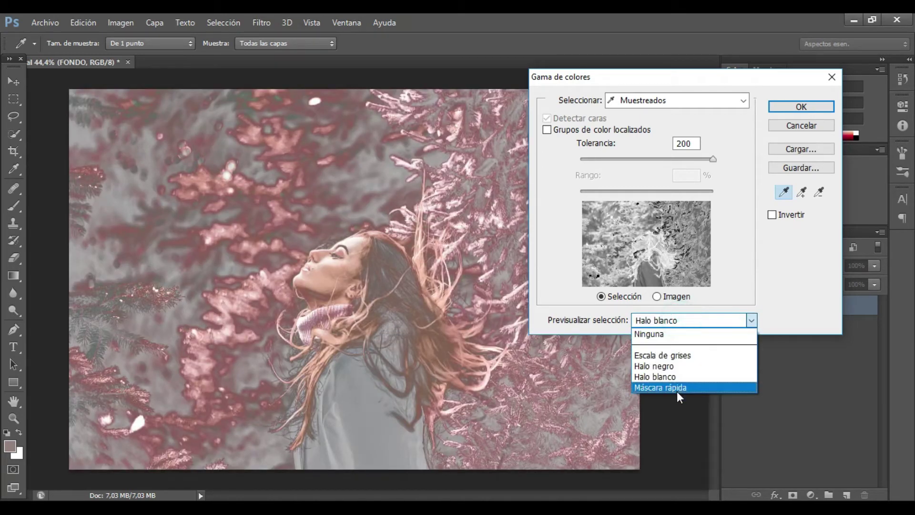
left_click(676, 388)
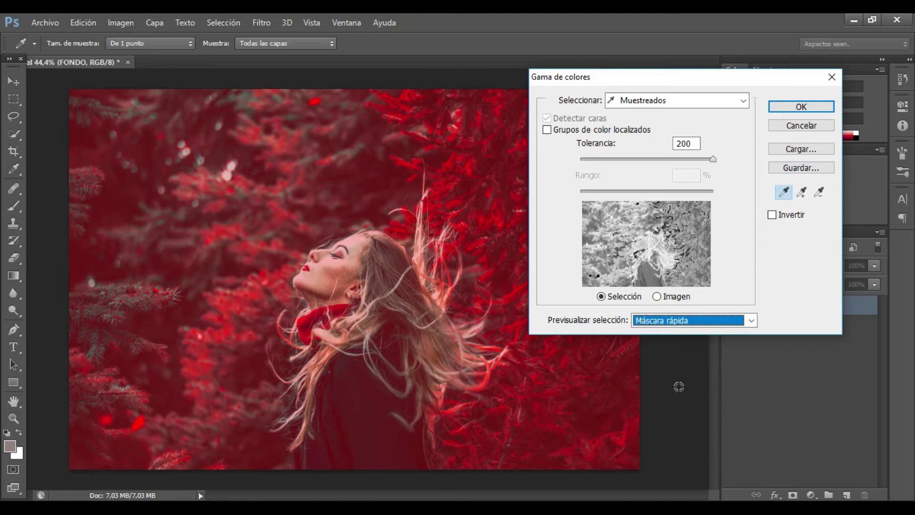
left_click(682, 320)
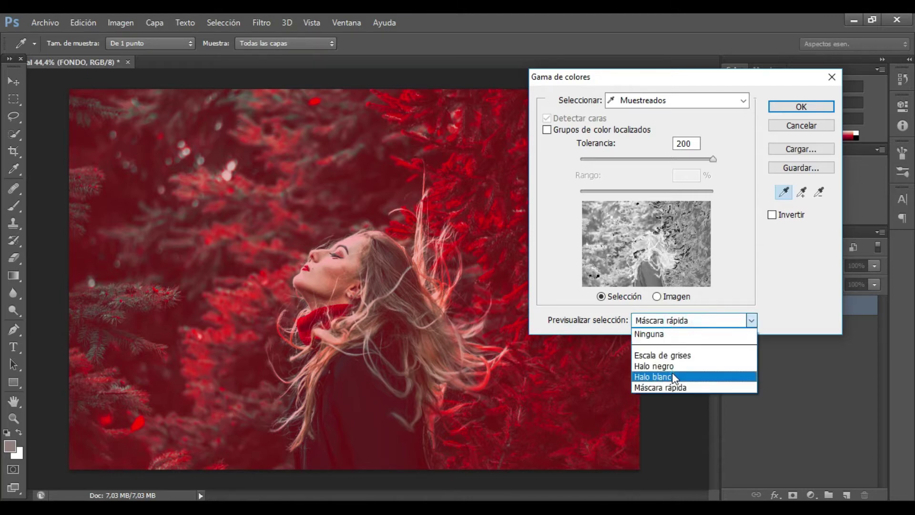
left_click(674, 376)
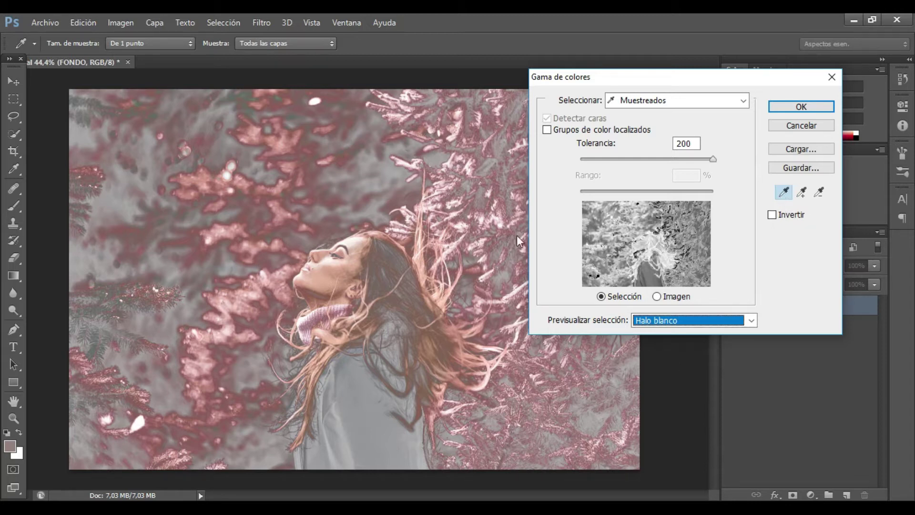
Sample the scarf's red several times with the eyedropper and accept the colour range selection.
left_click(314, 319)
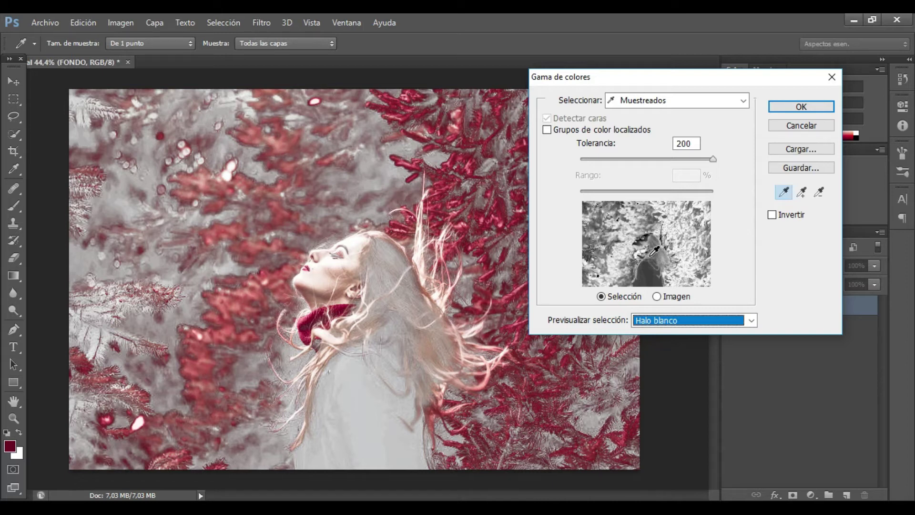
left_click(306, 323)
left_click(303, 319)
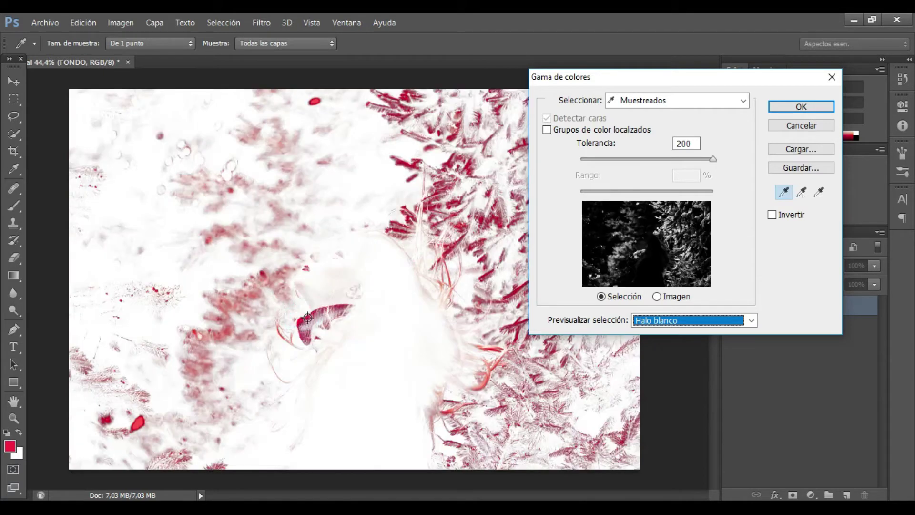
left_click(305, 317)
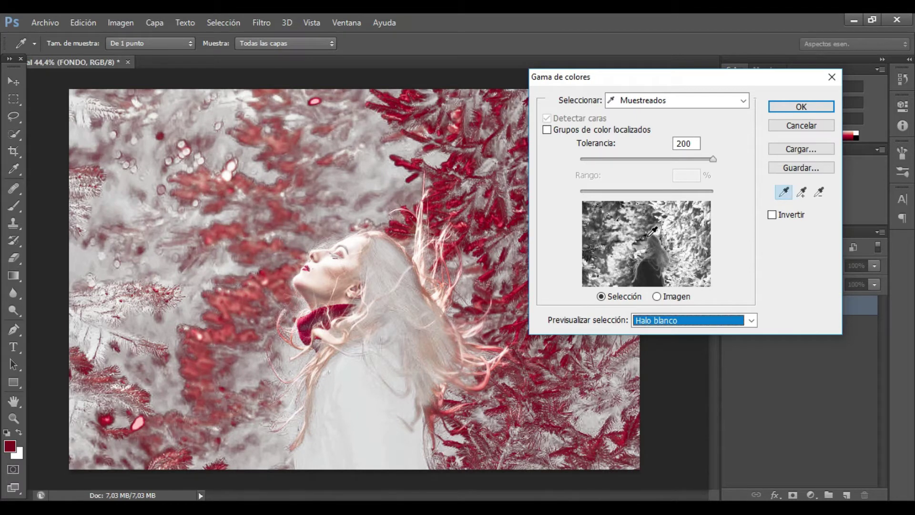
left_click(801, 108)
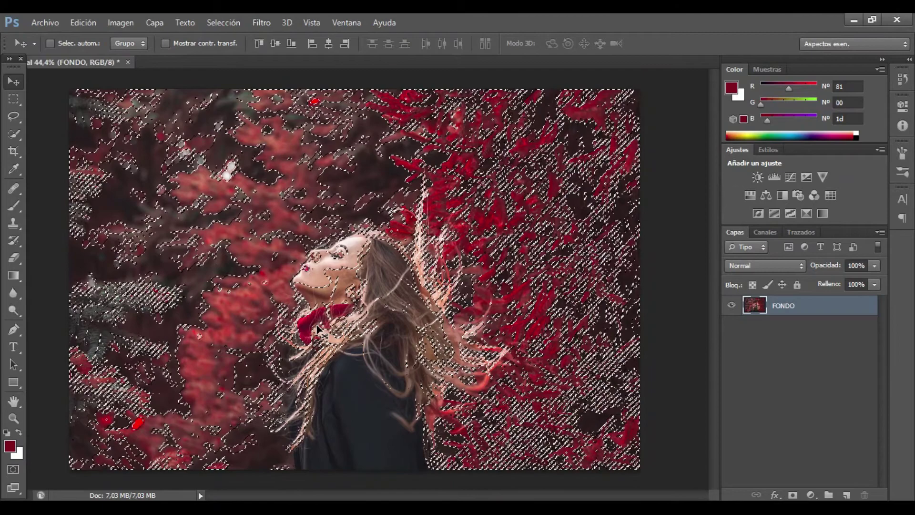
Add a masked Tono/saturación layer shifting the selected reds toward magenta with reduced saturation.
left_click(812, 495)
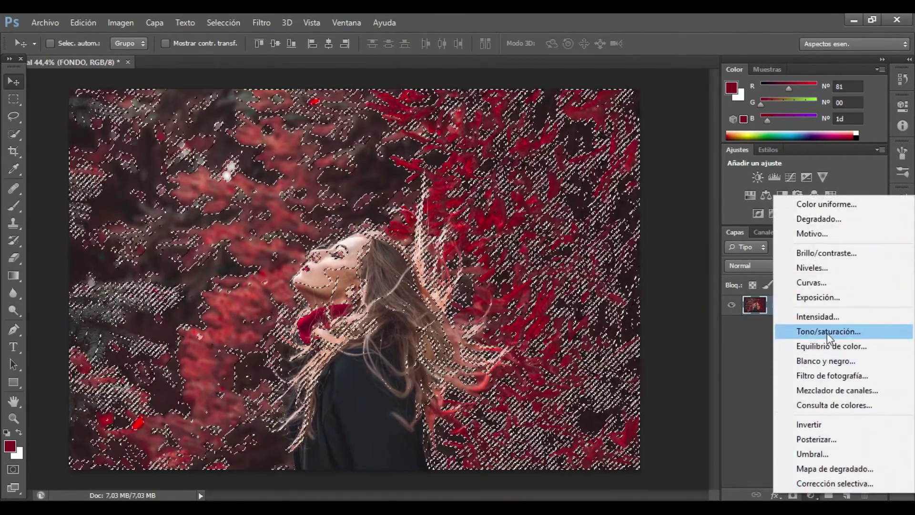
left_click(808, 331)
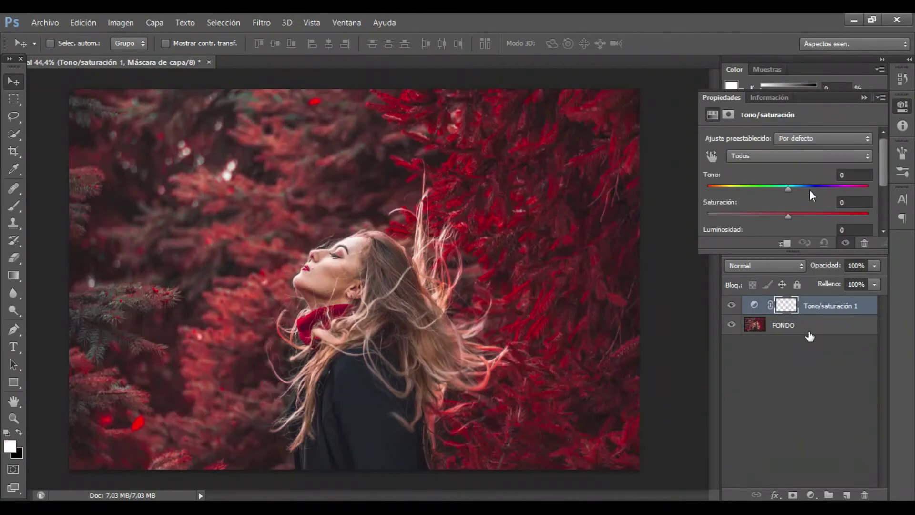
left_click_drag(832, 97, 786, 94)
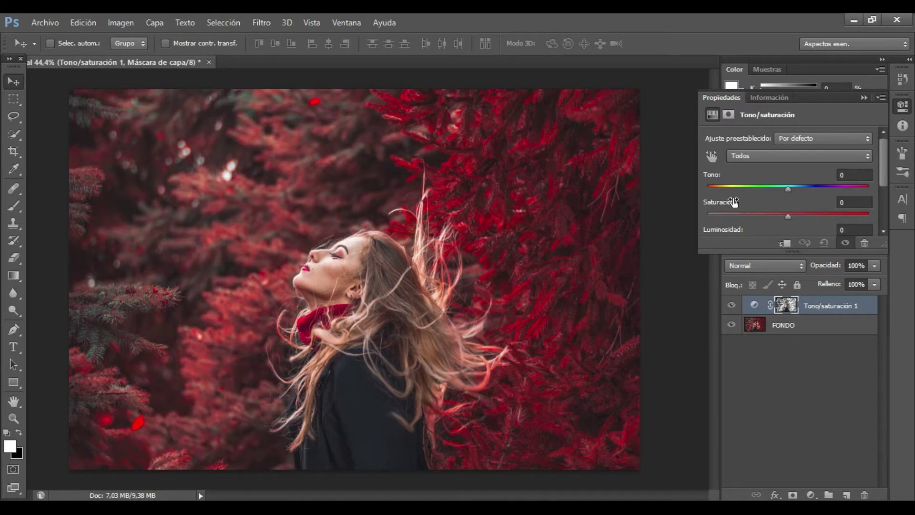
mouse_move(791, 186)
left_mouse_down()
mouse_move(770, 187)
mouse_move(805, 189)
mouse_move(724, 192)
mouse_move(758, 193)
left_mouse_up()
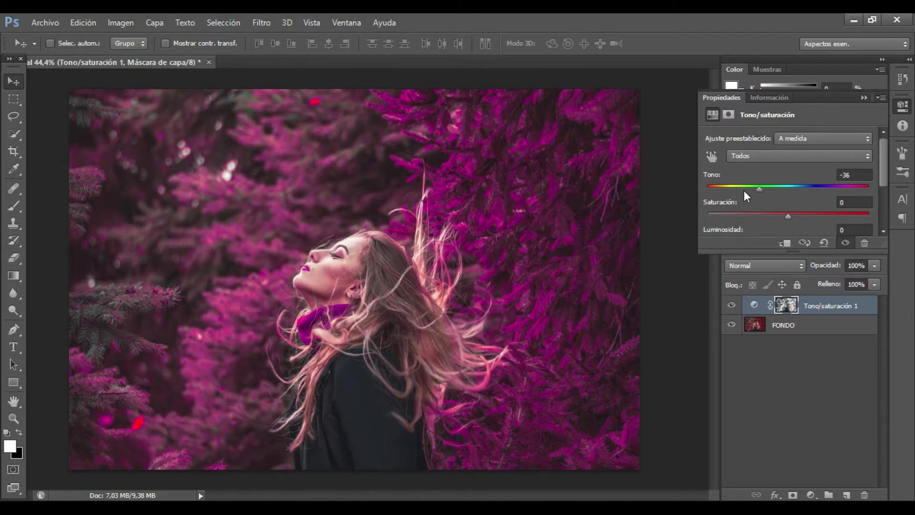
mouse_move(787, 216)
left_mouse_down()
mouse_move(776, 217)
mouse_move(790, 219)
left_mouse_up()
left_click(862, 97)
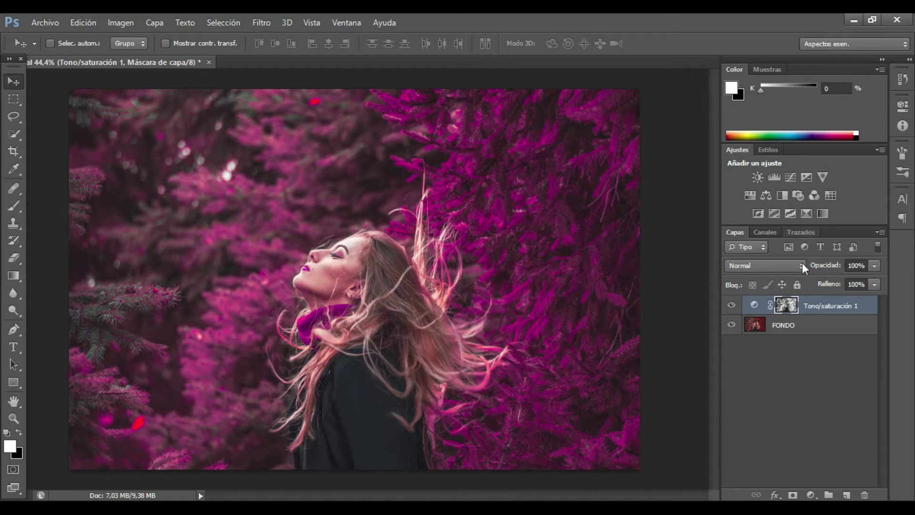
Toggle the adjustment's visibility to compare before and after, then select the FONDO layer.
left_click(732, 305)
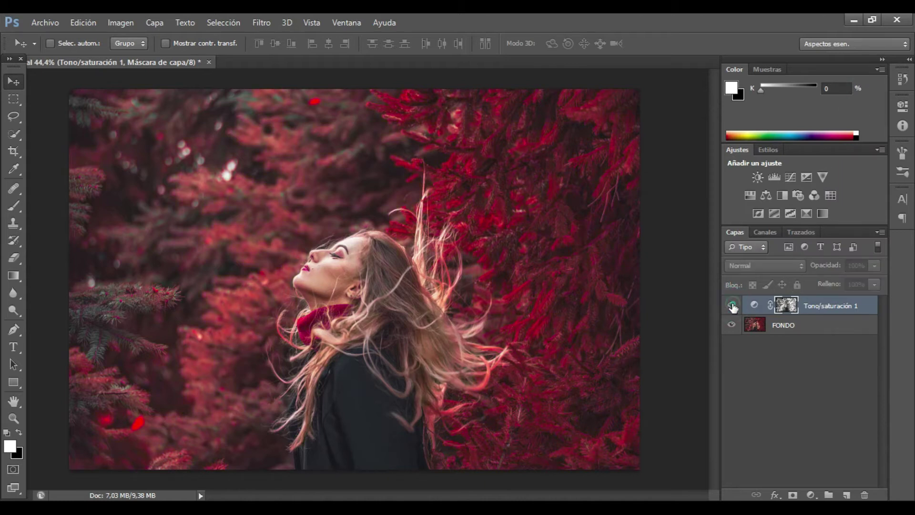
left_click(732, 305)
left_click(732, 306)
left_click(732, 305)
left_click(731, 305)
left_click(731, 306)
left_click(731, 305)
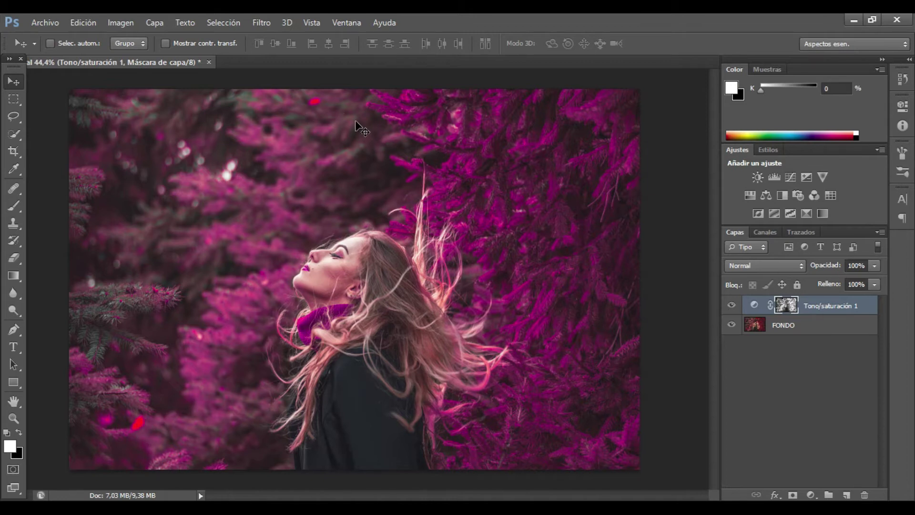
left_click(800, 324)
Select the leftover red specks with Gama de colores by sampling one speck.
left_click(261, 22)
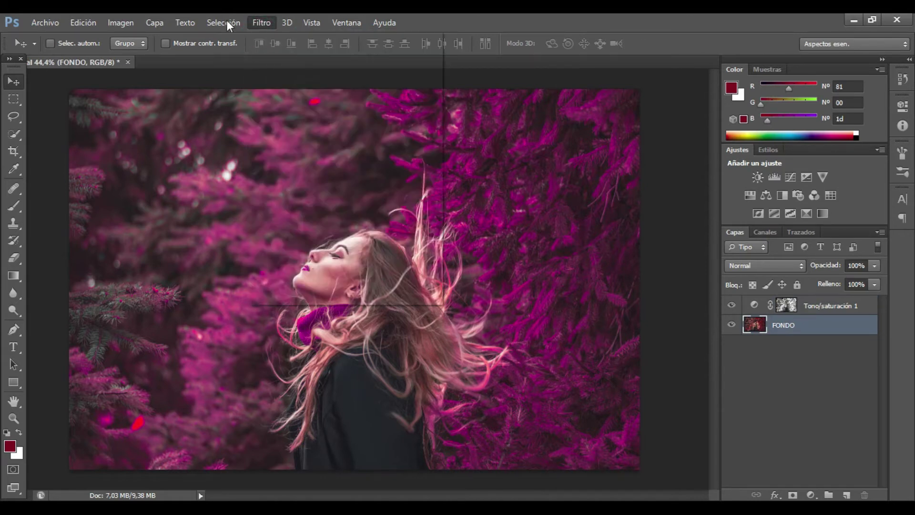
left_click(227, 21)
left_click(261, 137)
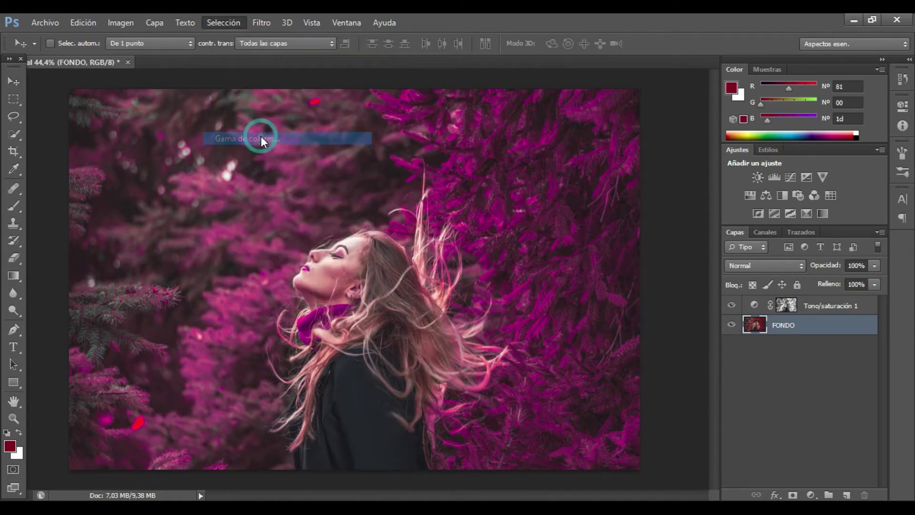
left_click(138, 423)
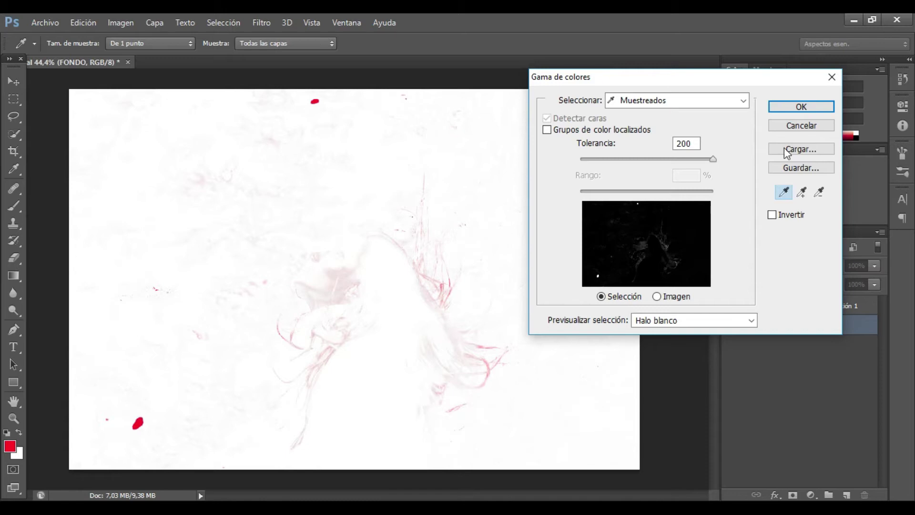
left_click(798, 108)
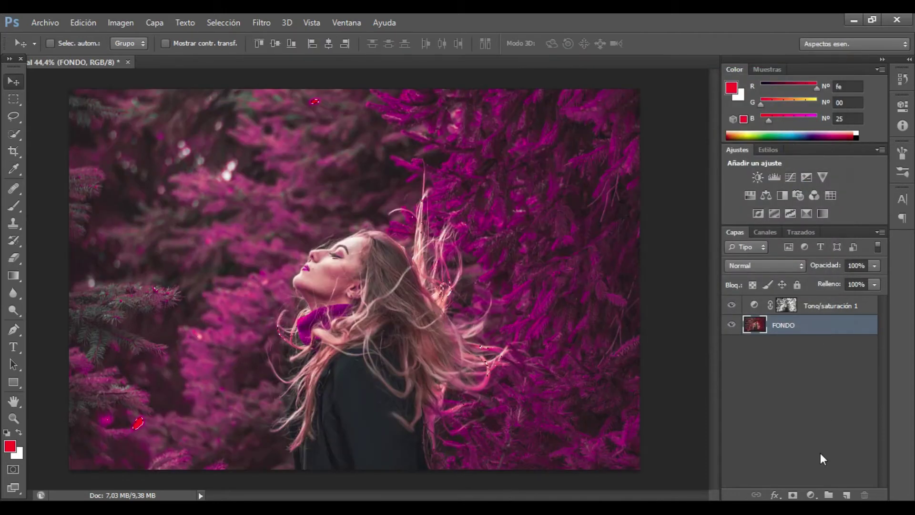
Add a Tono/saturación 2 layer for the specks with hue set to -31.
left_click(810, 495)
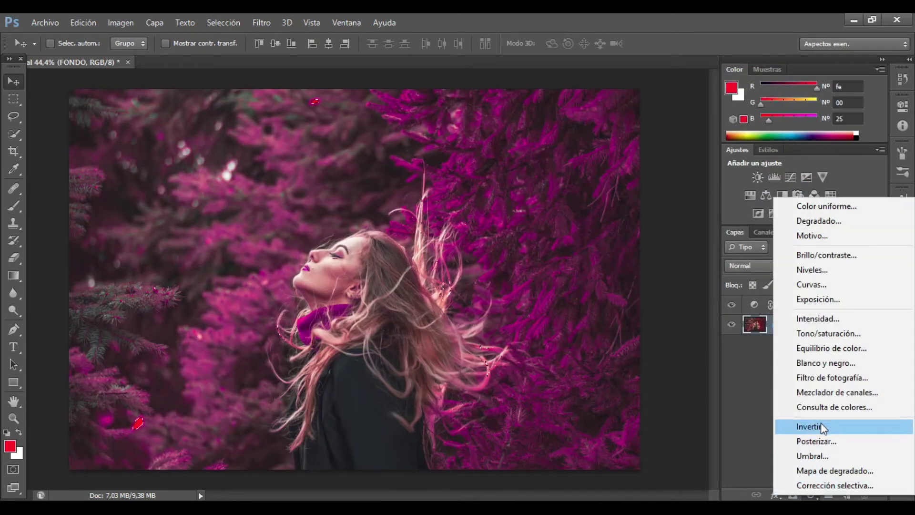
left_click(818, 333)
left_click_drag(788, 188, 762, 189)
left_click_drag(793, 216, 765, 217)
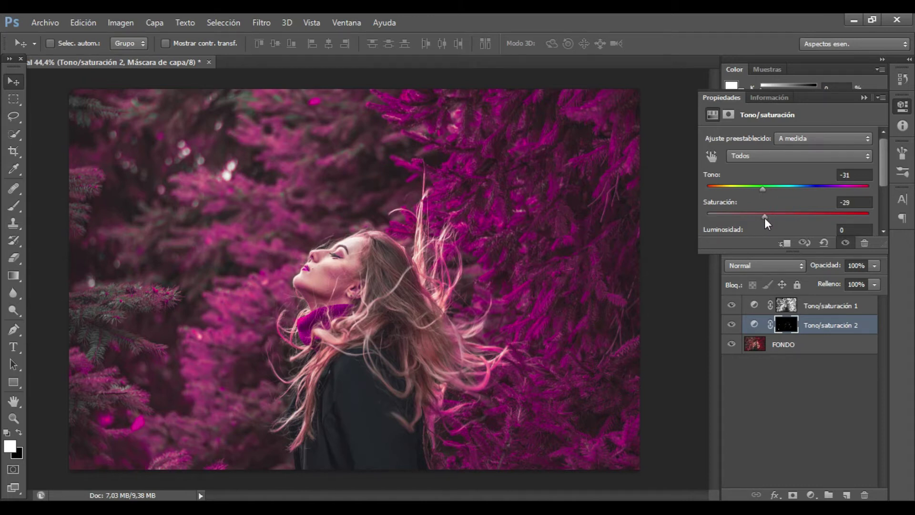
left_click(861, 98)
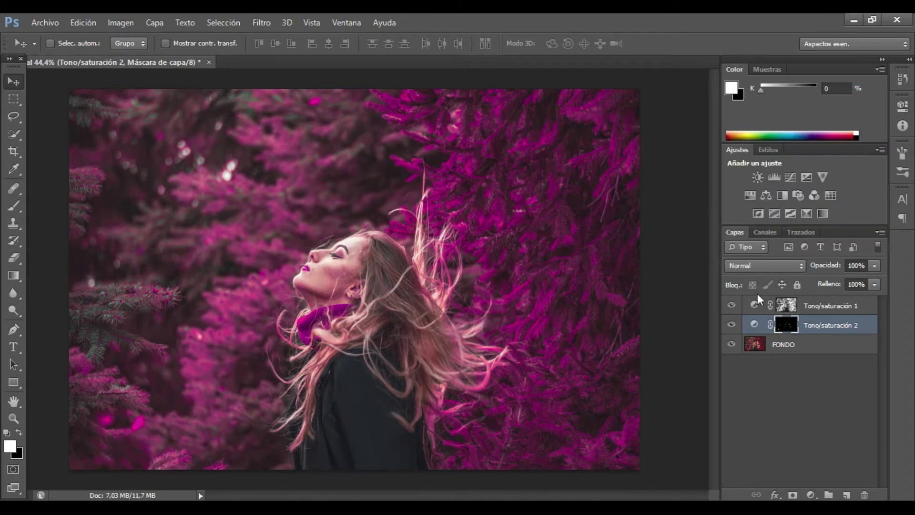
Toggle both adjustment layers to compare the result, then close the forest photo.
left_click(731, 306)
left_click(733, 324)
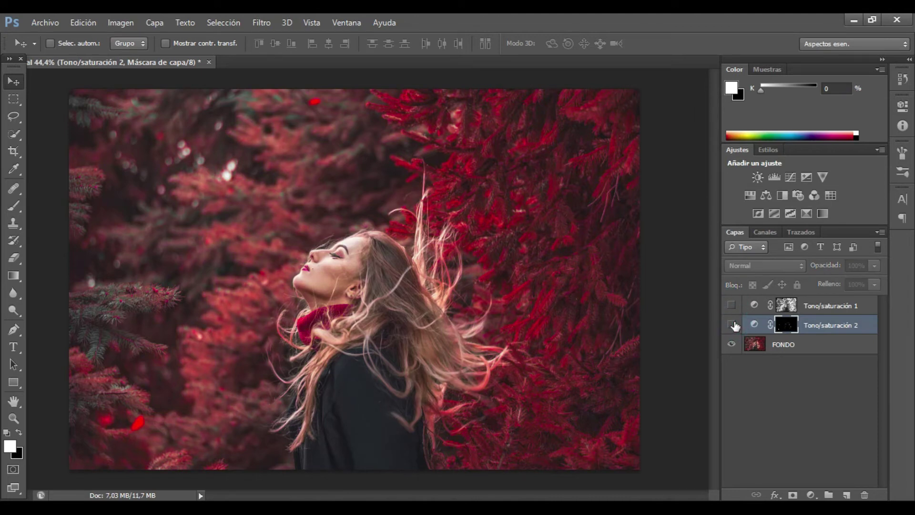
left_click(732, 325)
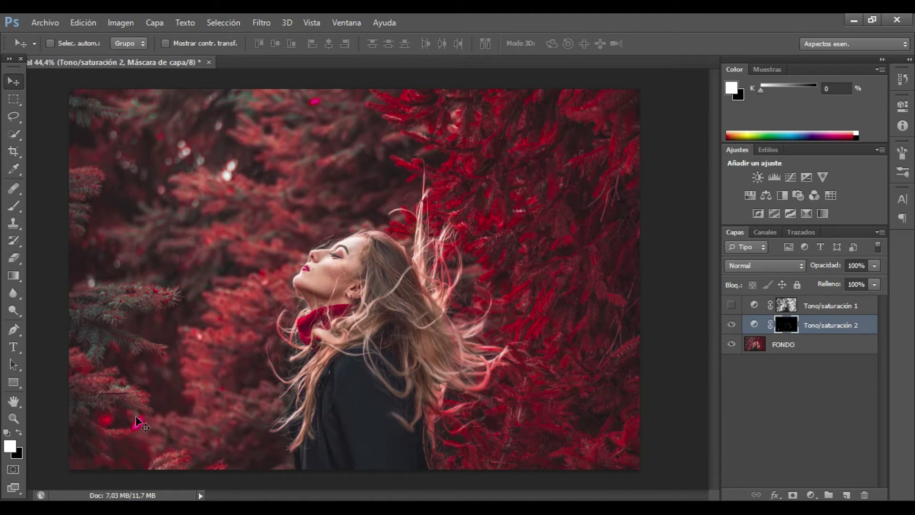
left_click(732, 305)
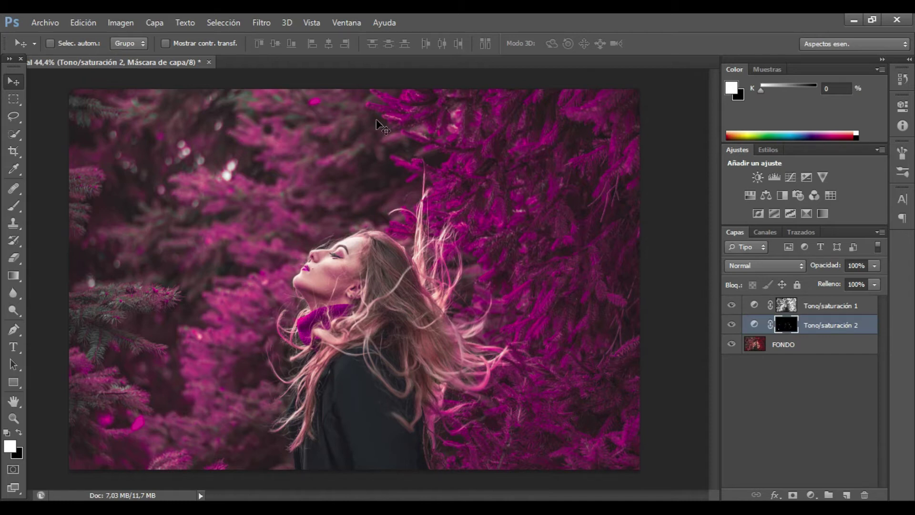
left_click(209, 62)
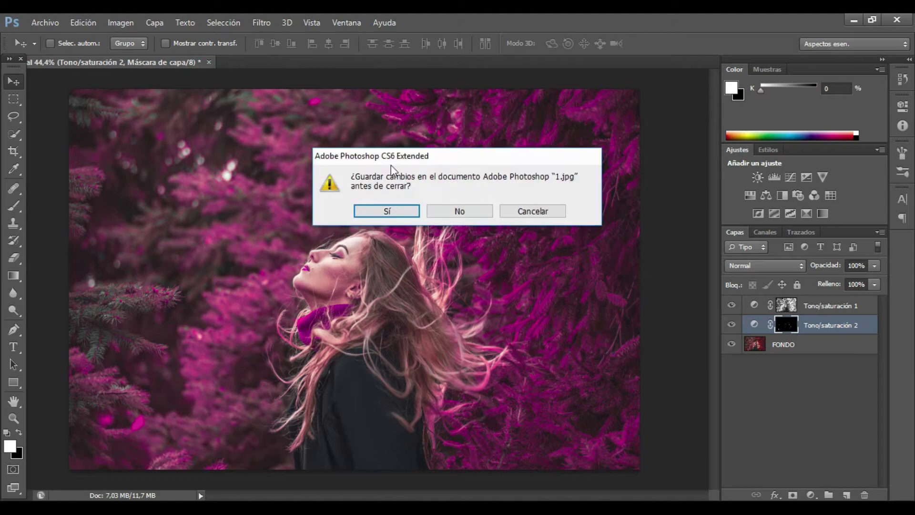
Discard the forest photo's changes and open the VIDEO DE HOY folder.
left_click(480, 210)
left_click(854, 20)
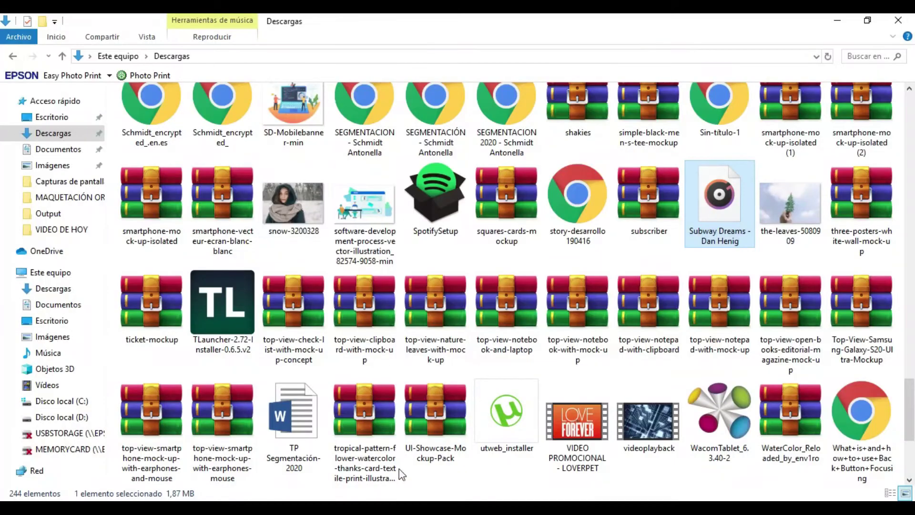
left_click(62, 229)
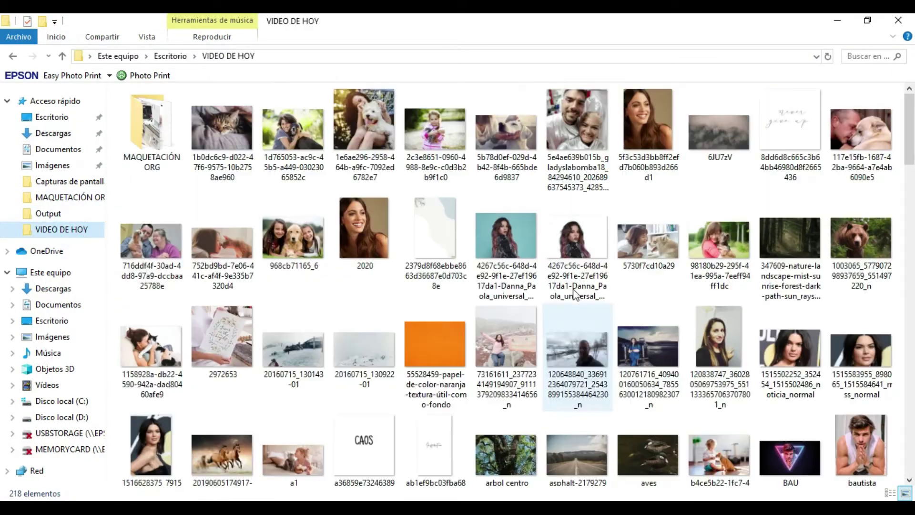
Drag the red-swimsuit portrait D-teqfWXUAAxZiz from the folder into Photoshop.
scroll(648, 278, "down", 3)
scroll(653, 275, "down", 3)
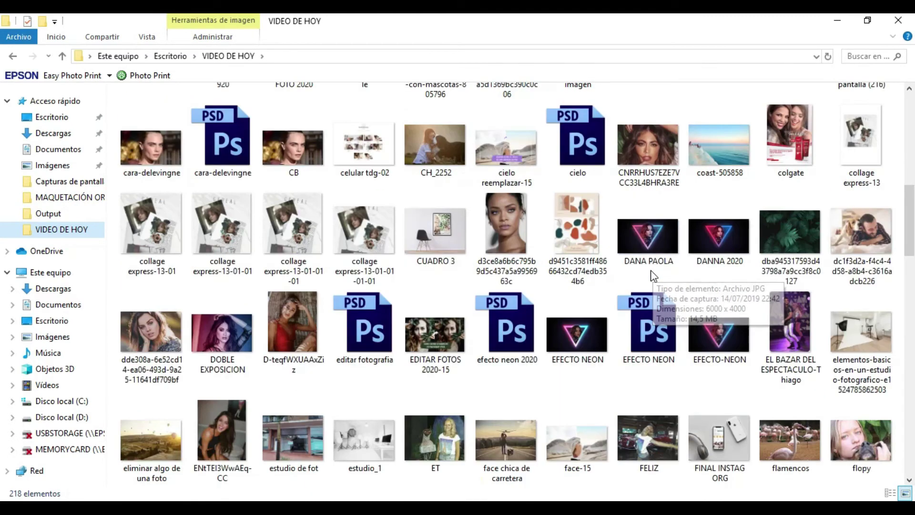
left_click(307, 315)
left_click_drag(299, 328, 405, 322)
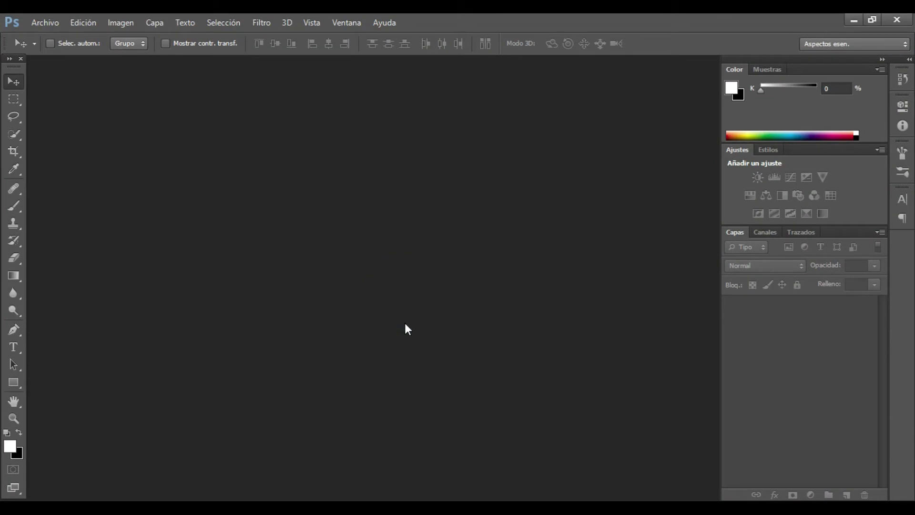
Accept the colour profile prompt and rename the portrait's background to an editable FONDO layer.
left_click(489, 280)
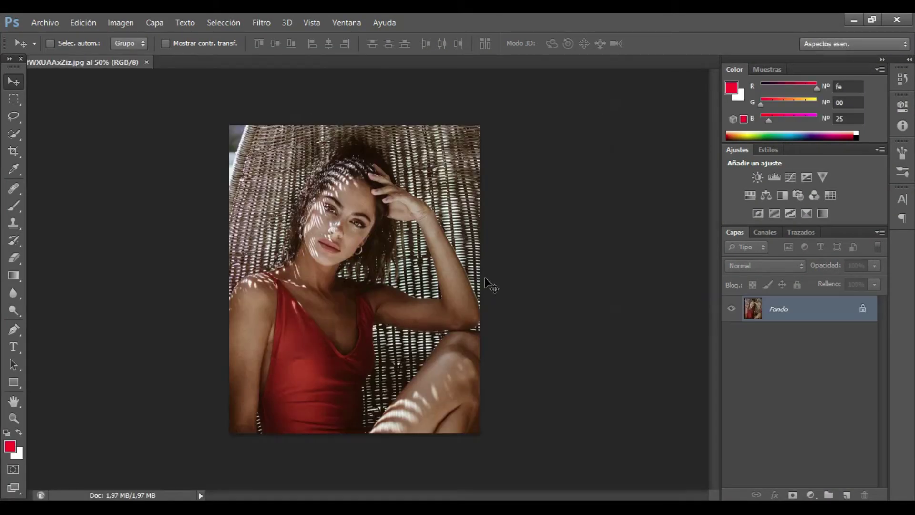
scroll(315, 273, "up", 1)
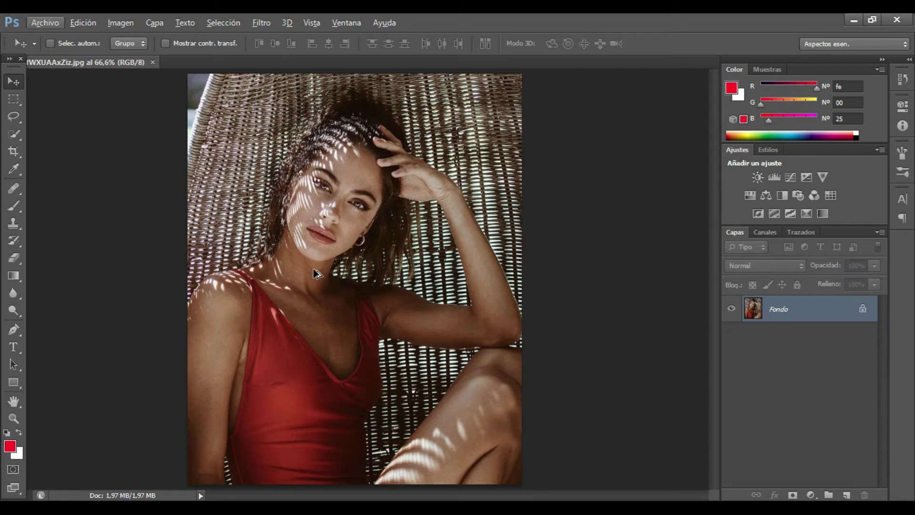
double_click(831, 310)
type("FONDO")
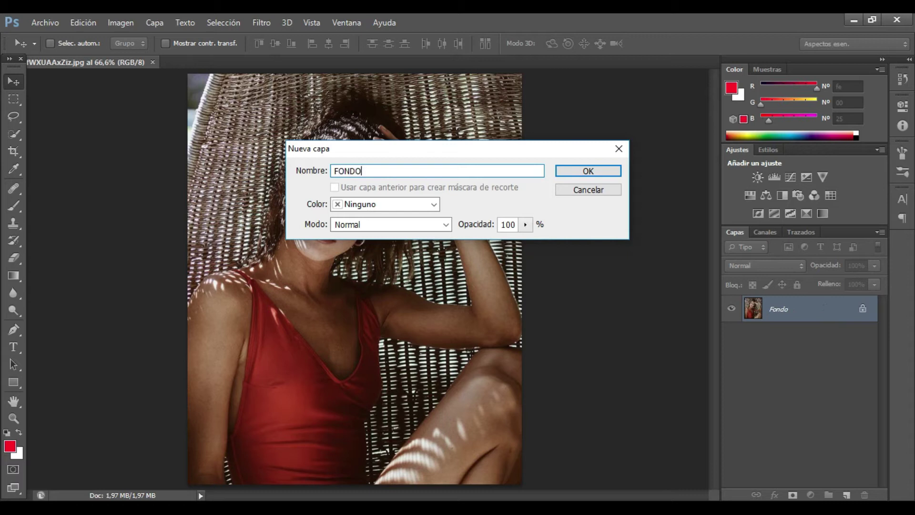
key("Return")
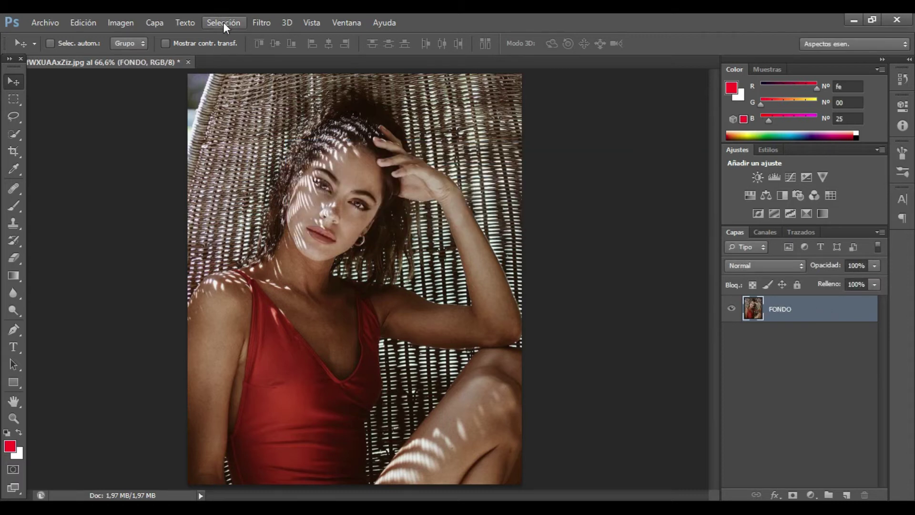
Select the red swimsuit with Gama de colores, sampling it twice at tolerance 129.
left_click(223, 22)
left_click(241, 138)
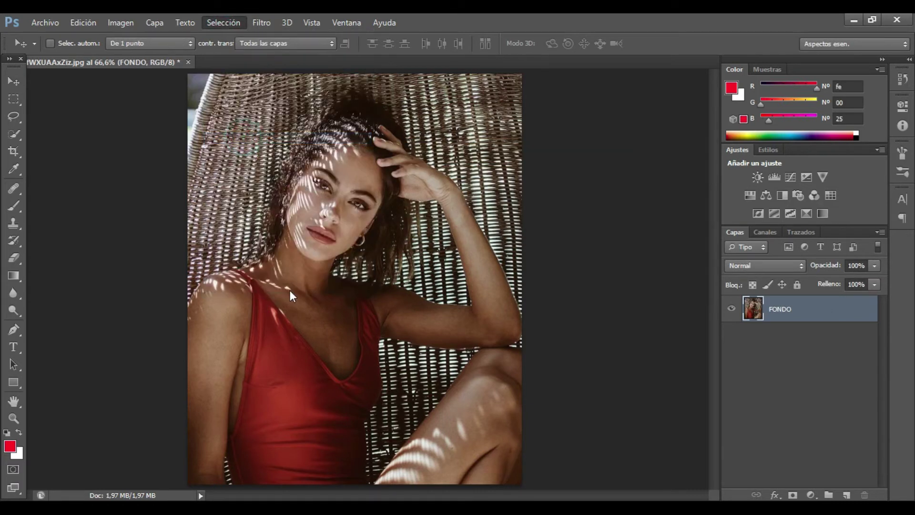
left_click(295, 366)
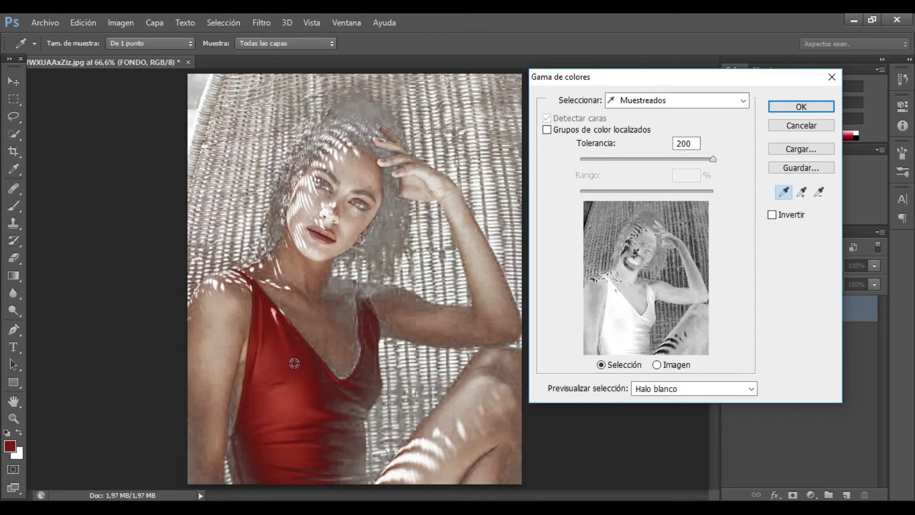
left_click(303, 407)
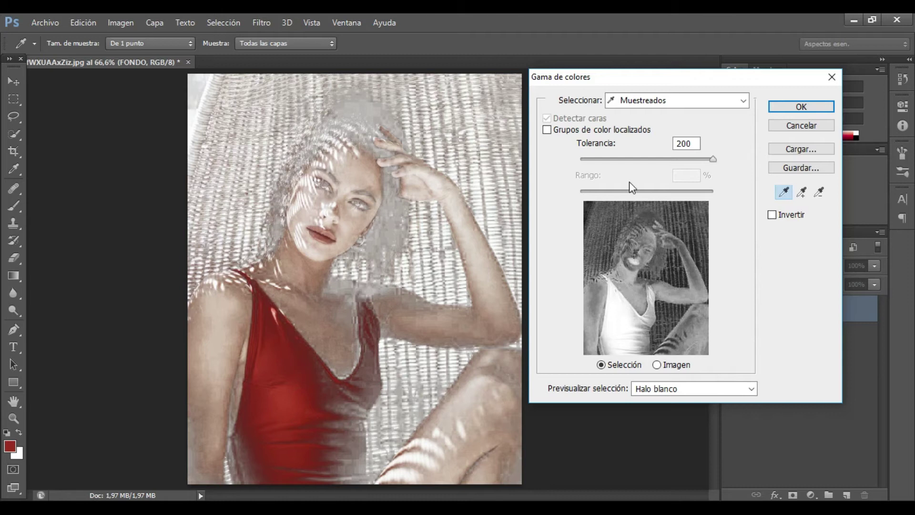
left_click(622, 159)
left_click(641, 159)
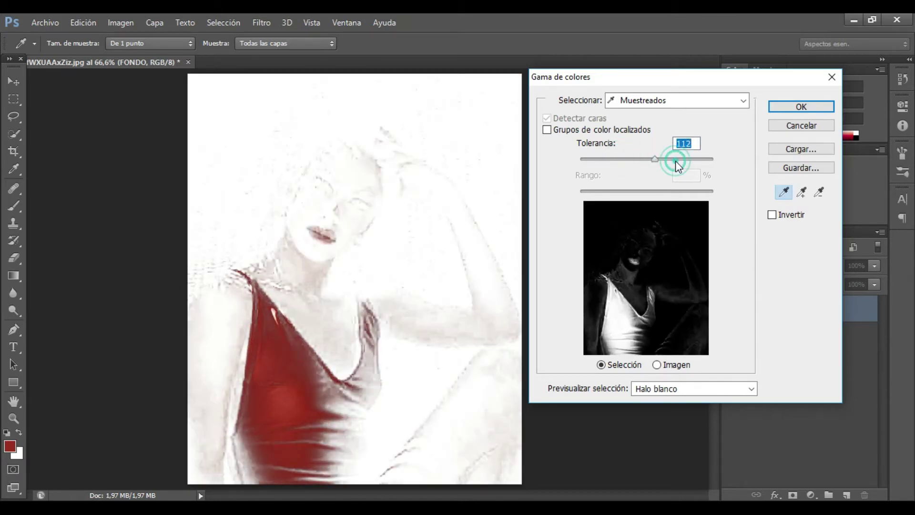
left_click(676, 159)
left_click(665, 159)
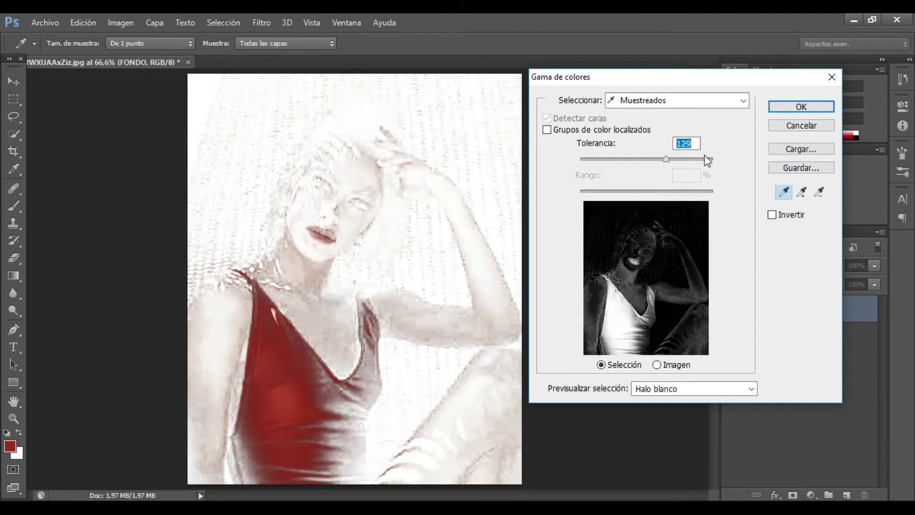
left_click(794, 106)
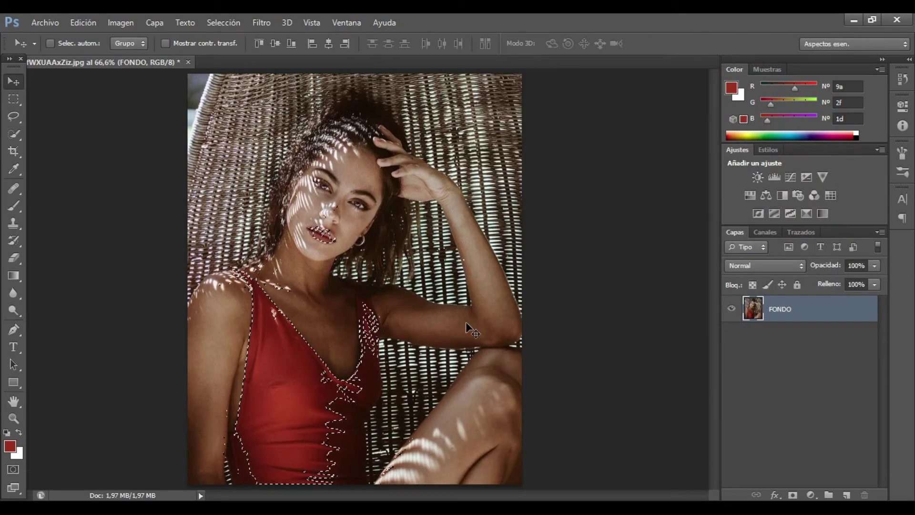
Reopen Gama de colores and add two more swimsuit colour samples to the selection.
left_click(234, 22)
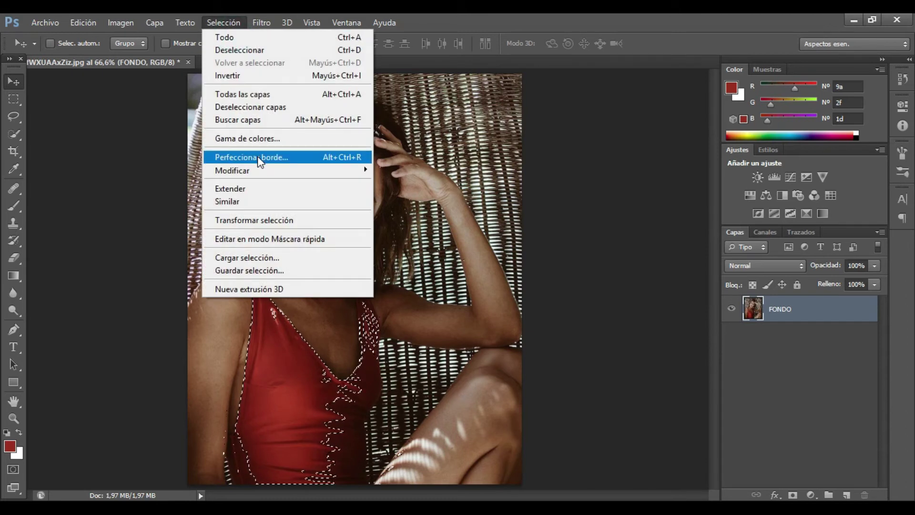
left_click(256, 140)
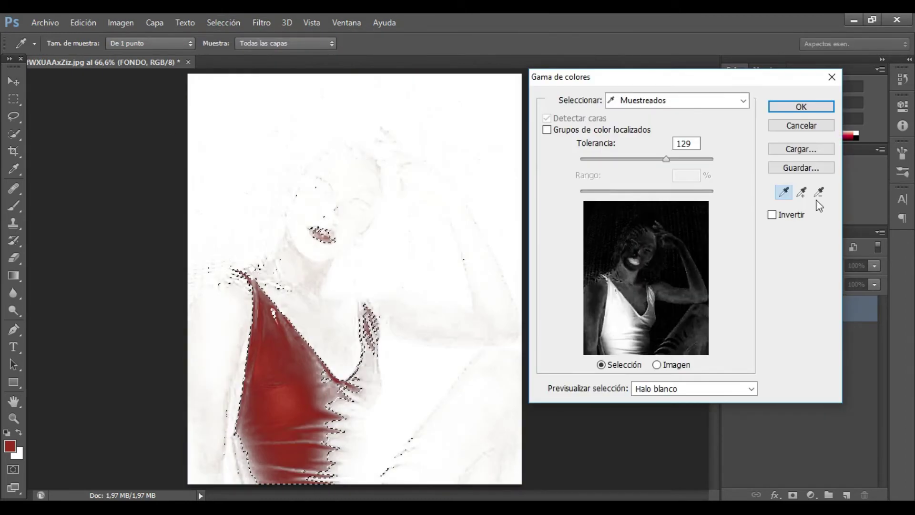
left_click(801, 191)
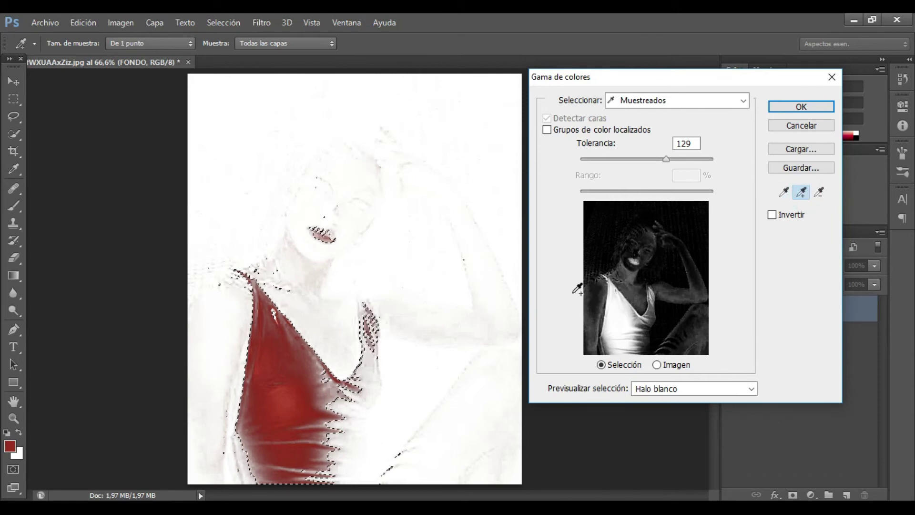
left_click(364, 394)
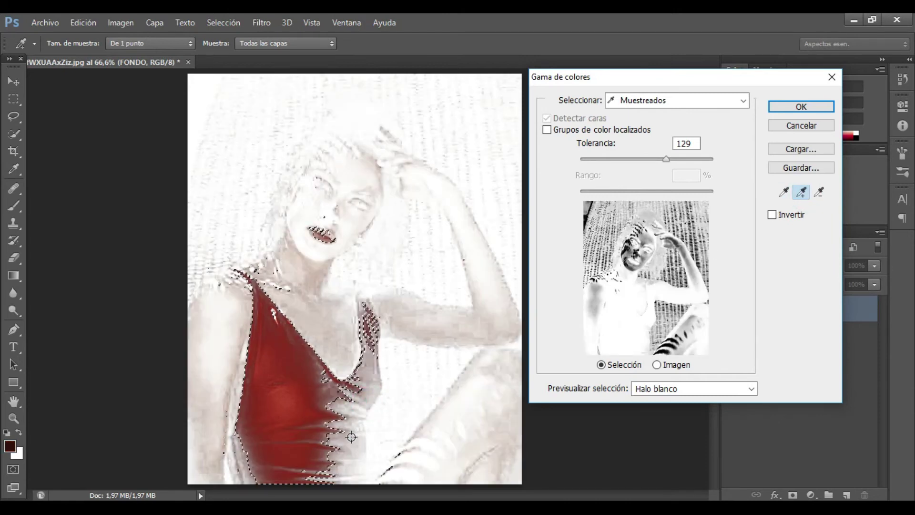
left_click(351, 436)
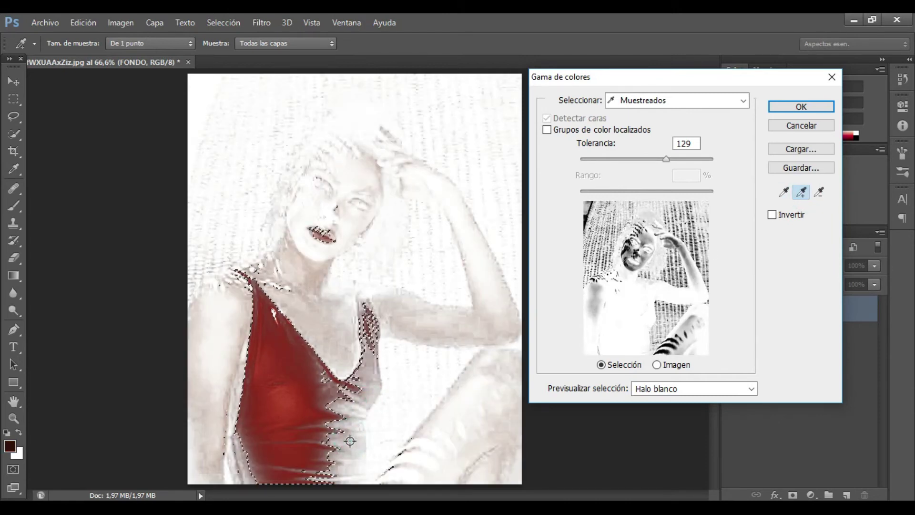
left_click(810, 107)
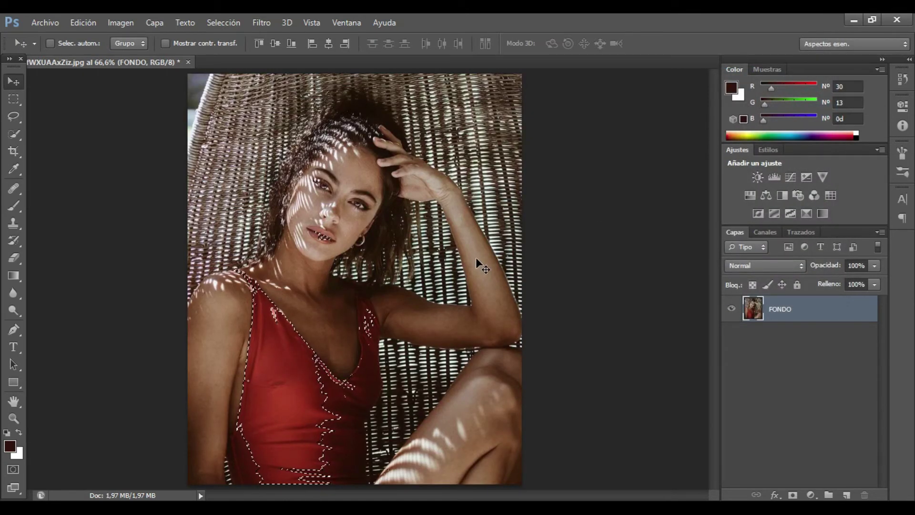
left_click(222, 22)
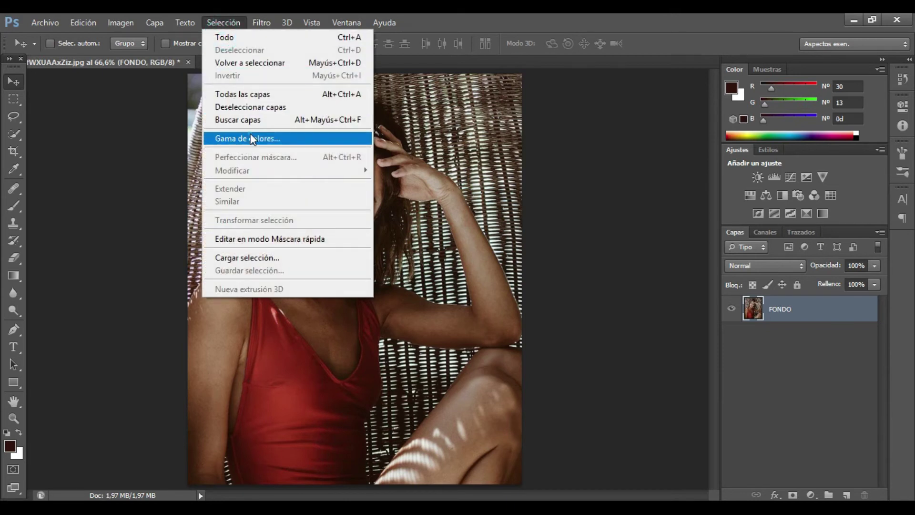
Resample the red swimsuit in Gama de colores at tolerance 129 and apply the selection.
left_click(248, 138)
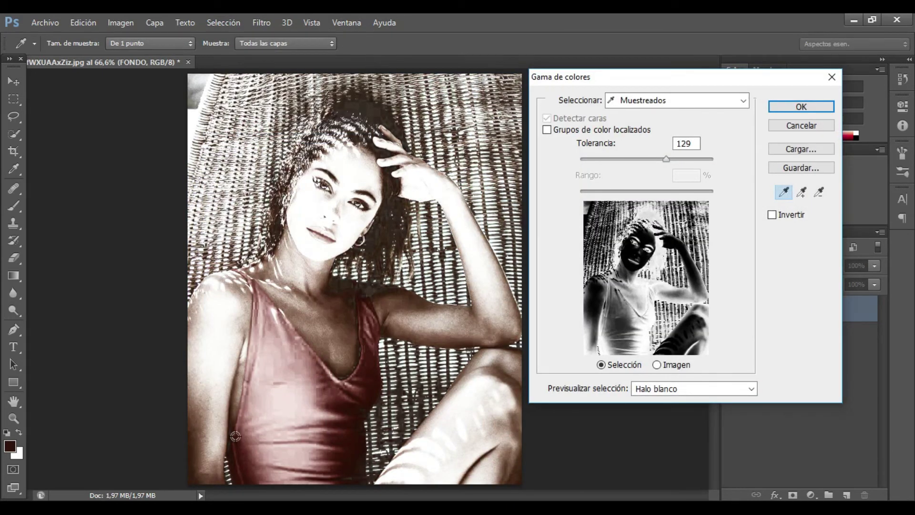
left_click(329, 445)
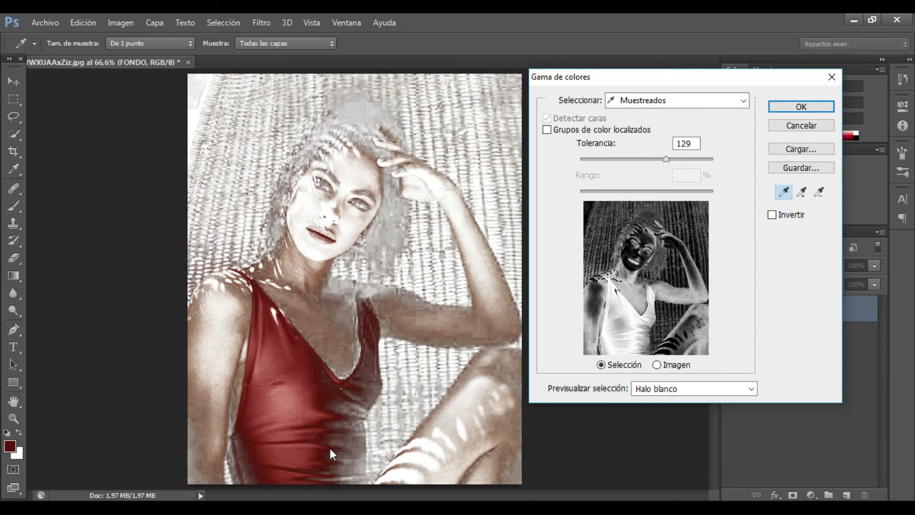
left_click(814, 109)
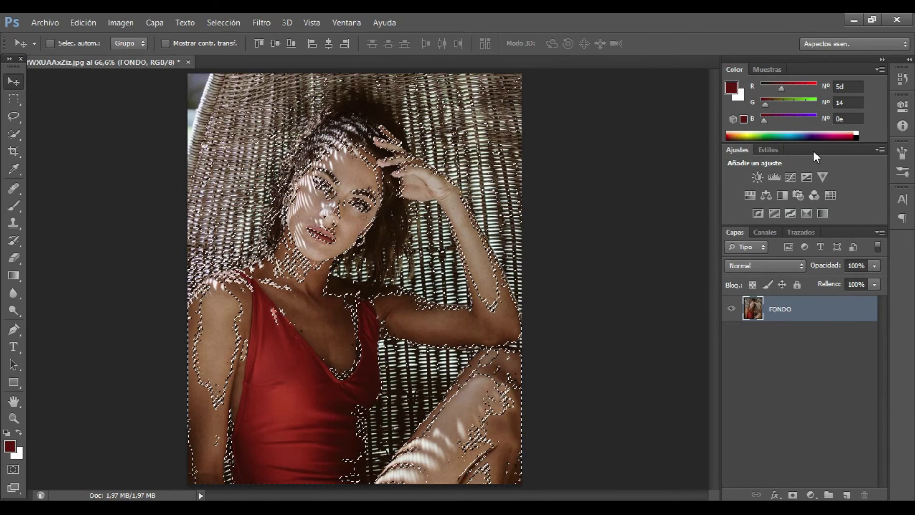
left_click(810, 494)
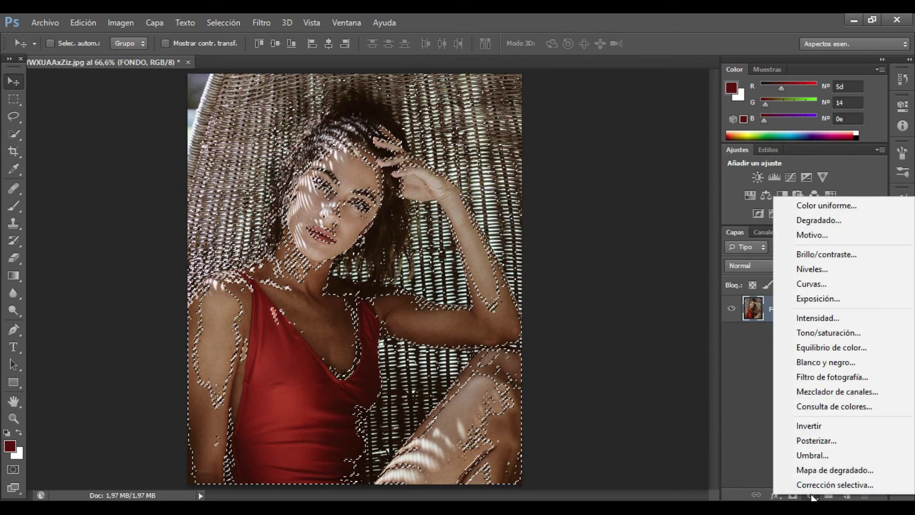
Add a Tono/saturación adjustment layer with hue +180 and slightly lowered saturation, turning the swimsuit teal.
left_click(850, 333)
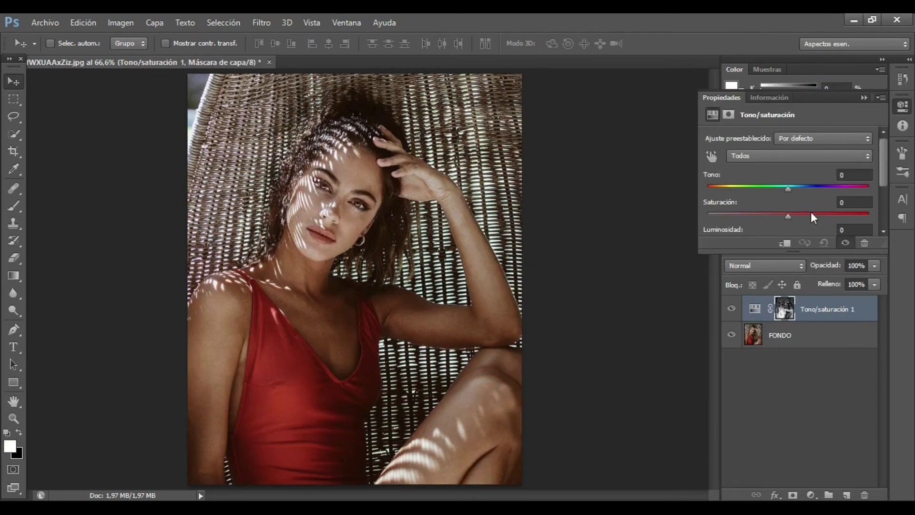
mouse_move(788, 190)
left_mouse_down()
mouse_move(711, 193)
mouse_move(878, 205)
mouse_move(705, 211)
mouse_move(761, 193)
mouse_move(881, 202)
left_mouse_up()
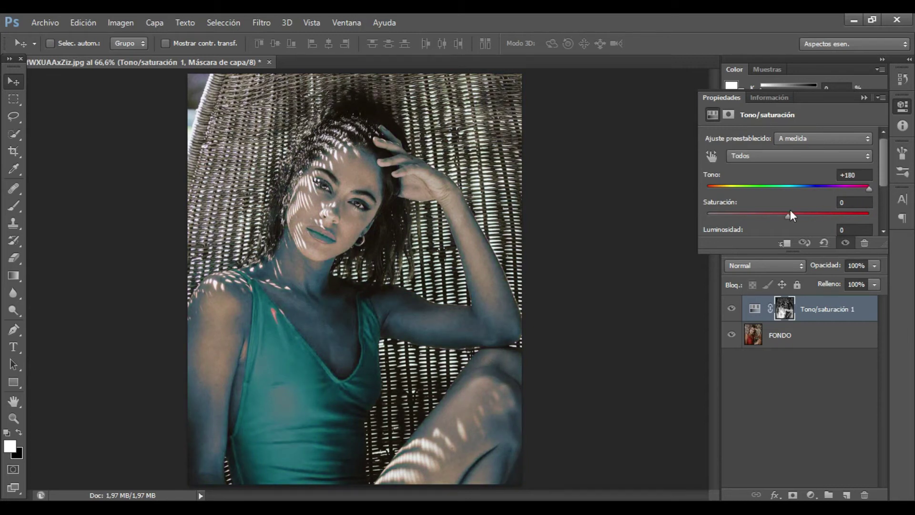
mouse_move(788, 215)
left_mouse_down()
mouse_move(780, 214)
mouse_move(821, 213)
mouse_move(781, 221)
left_mouse_up()
left_click(864, 98)
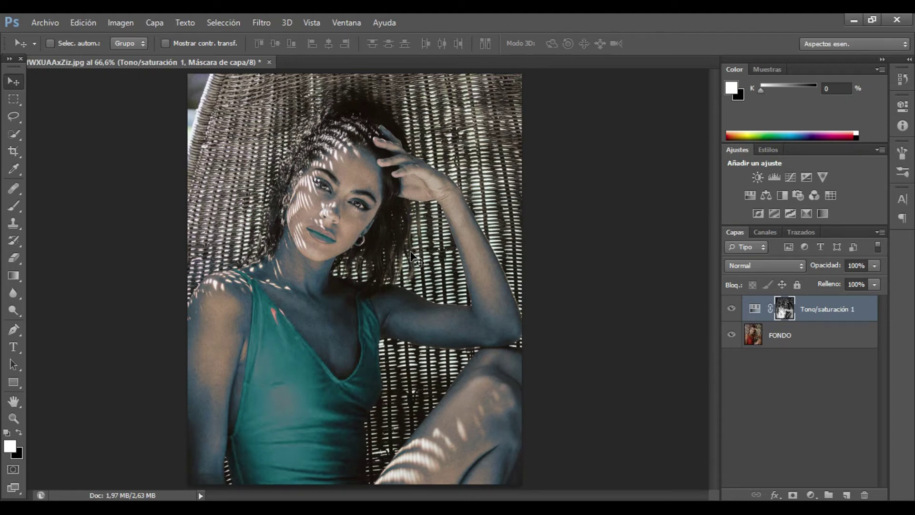
left_click(20, 258)
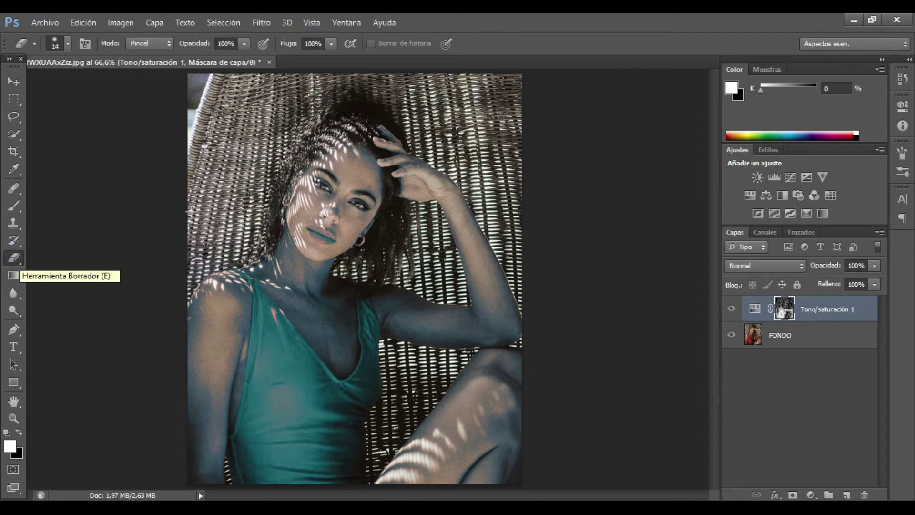
Set the Eraser to 91 px and erase the teal from the lips, hair near the ear and forearm.
right_click(256, 147)
left_click_drag(272, 171, 319, 178)
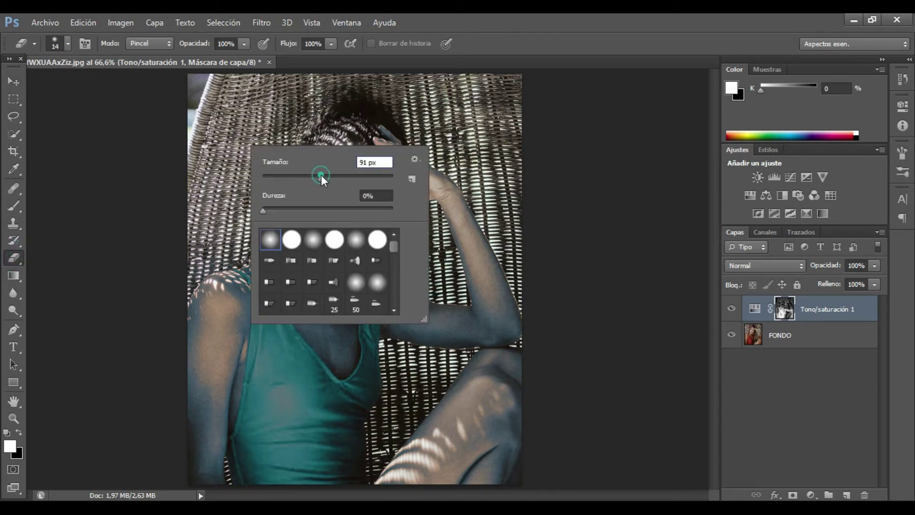
left_click(179, 82)
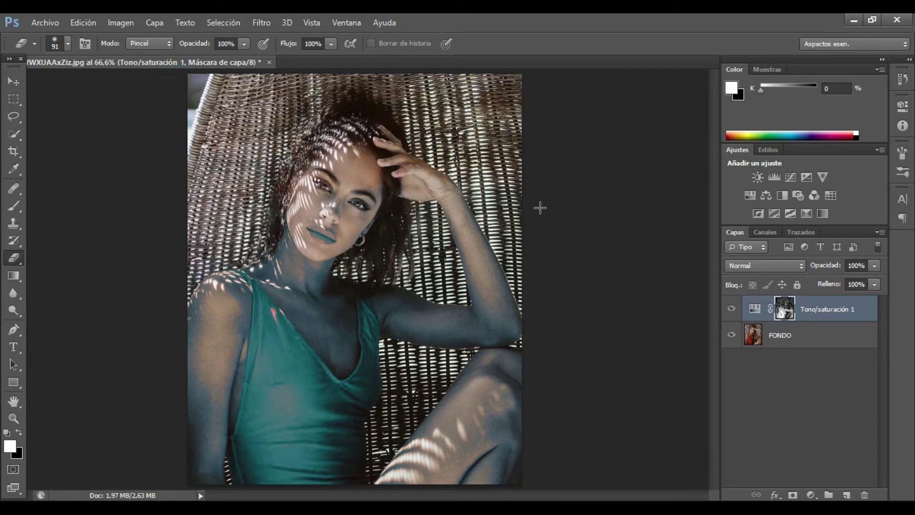
left_click_drag(531, 234, 182, 233)
left_click(385, 209)
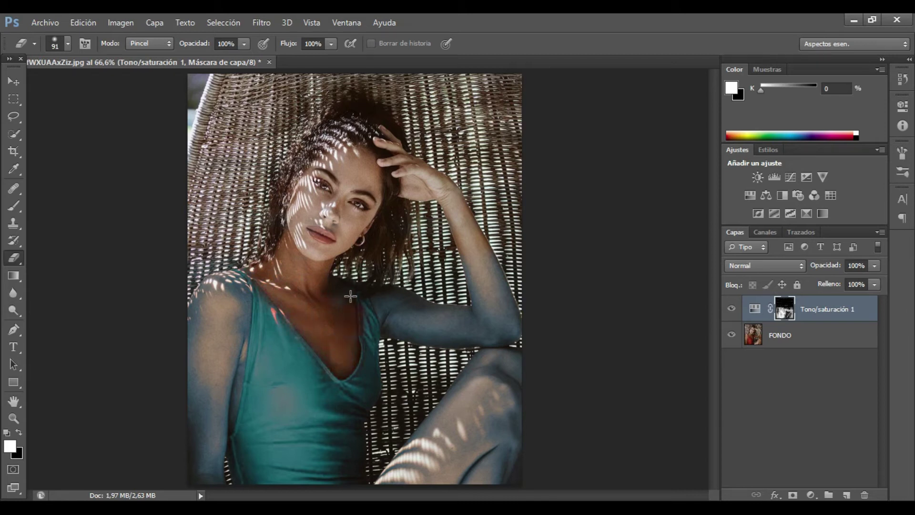
mouse_move(388, 295)
left_mouse_down()
mouse_move(480, 317)
mouse_move(480, 335)
left_mouse_up()
Restore natural skin tone on the knee, leg, lower forearm and arm from the shoulder.
left_click_drag(533, 416, 515, 418)
mouse_move(465, 223)
left_mouse_down()
mouse_move(472, 281)
mouse_move(460, 298)
left_mouse_up()
left_click_drag(222, 286, 213, 466)
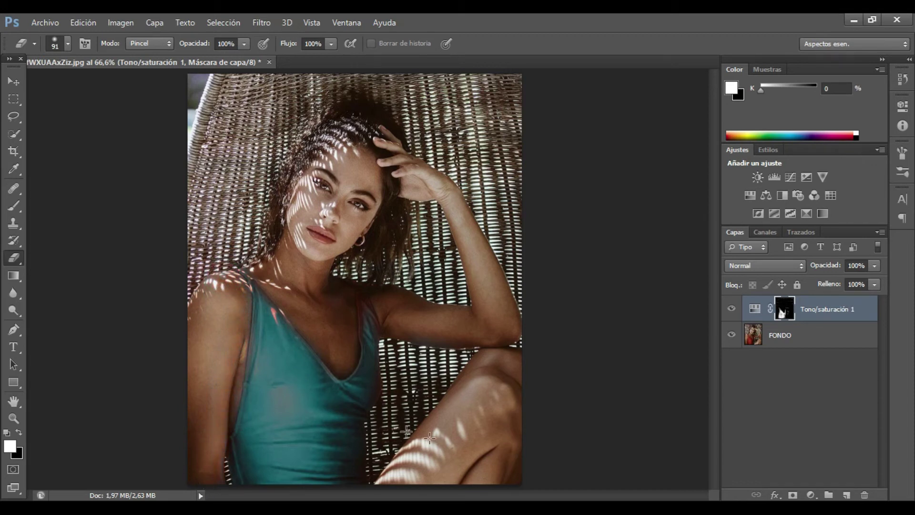
scroll(288, 373, "up", 2)
scroll(288, 374, "up", 2)
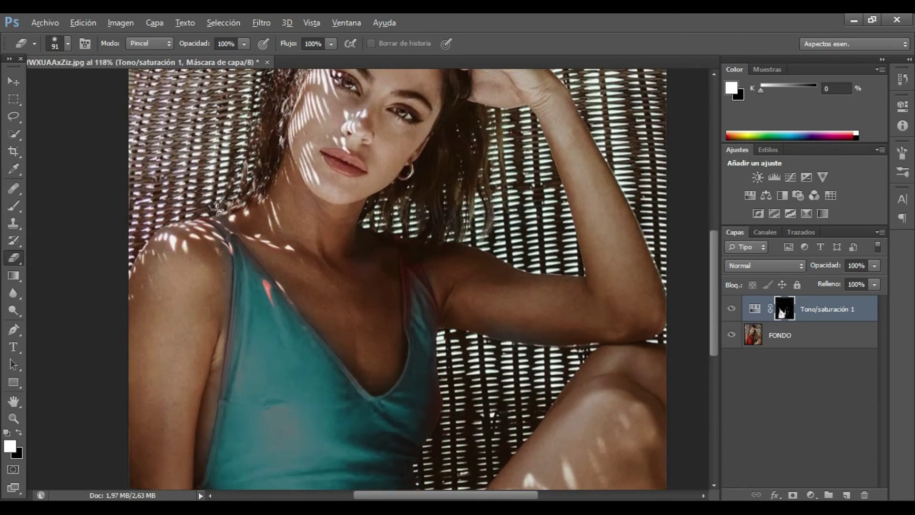
scroll(248, 286, "up", 3)
scroll(223, 207, "up", 2)
Bring back the red of the swimsuit strap area and make black the foreground colour.
left_click_drag(253, 231, 240, 467)
scroll(260, 354, "down", 2)
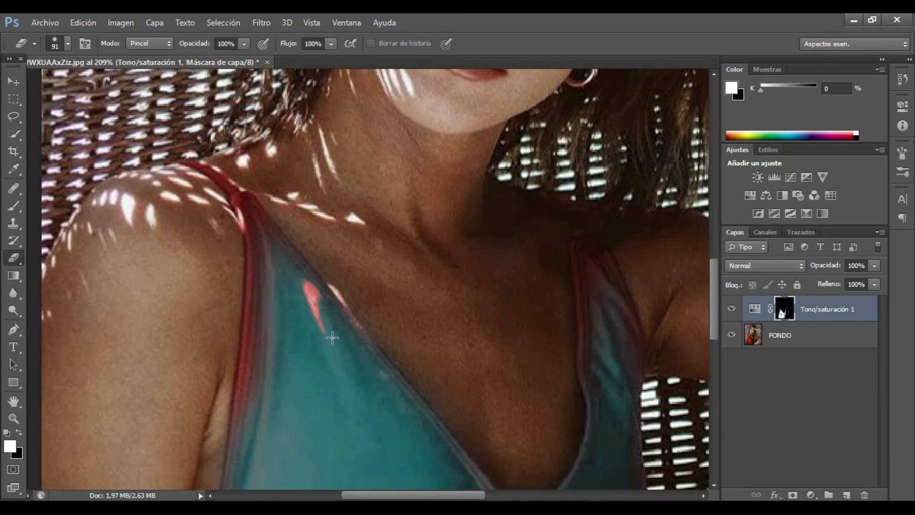
scroll(304, 286, "down", 2)
scroll(318, 211, "down", 2)
scroll(285, 310, "down", 2)
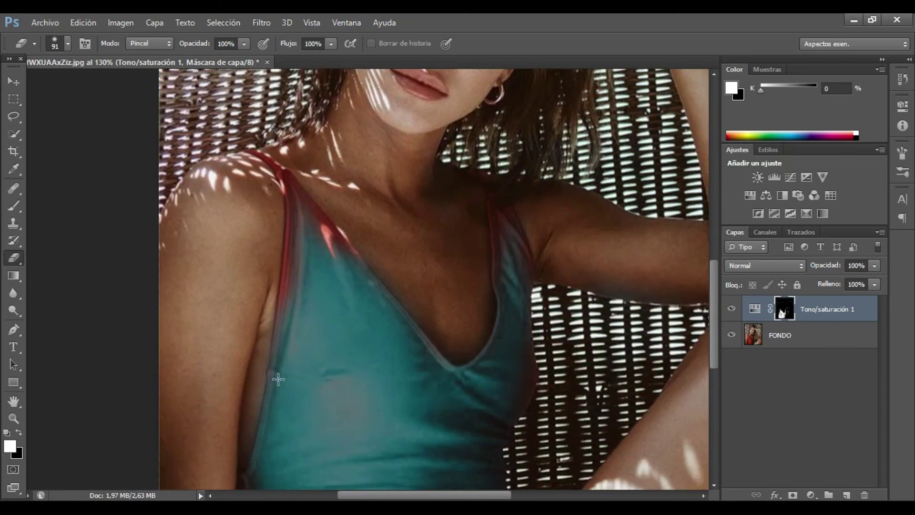
left_click_drag(286, 314, 214, 458)
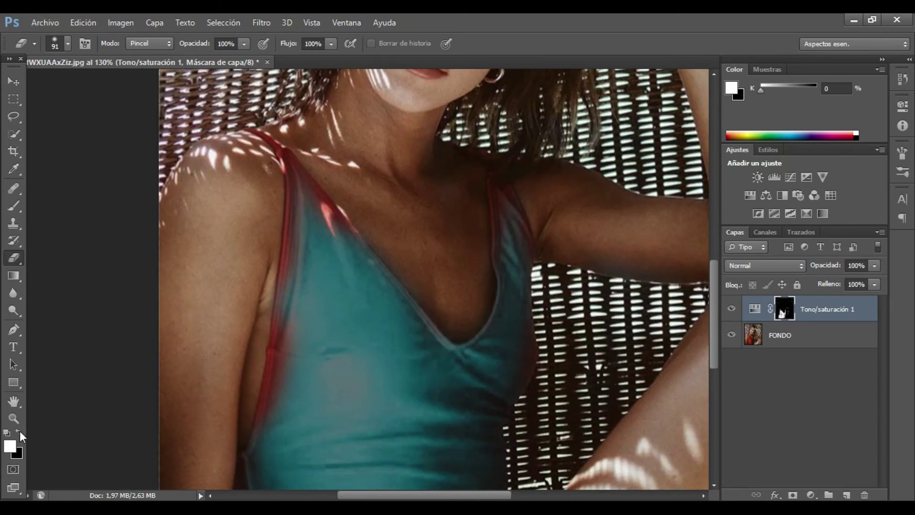
left_click(19, 432)
scroll(301, 118, "up", 2)
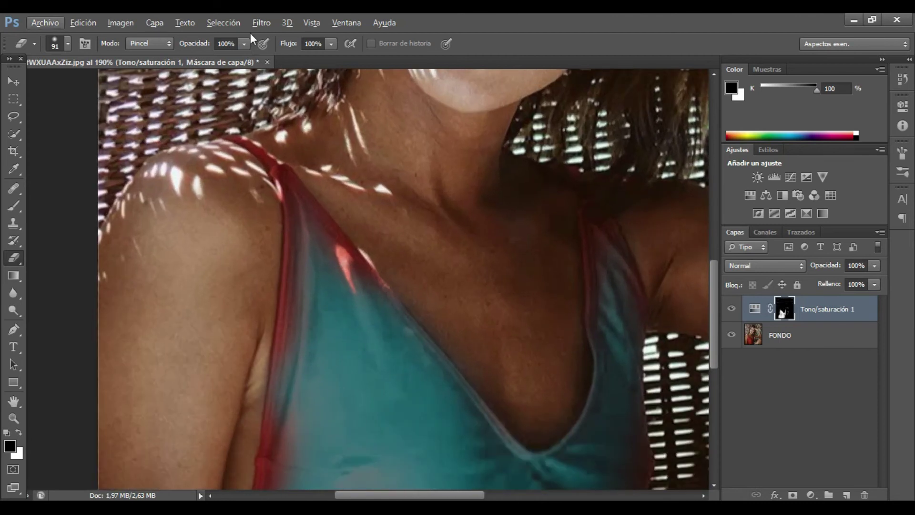
Shrink the brush to 15 px and paint along the shoulder strap.
right_click(247, 114)
left_click(285, 144)
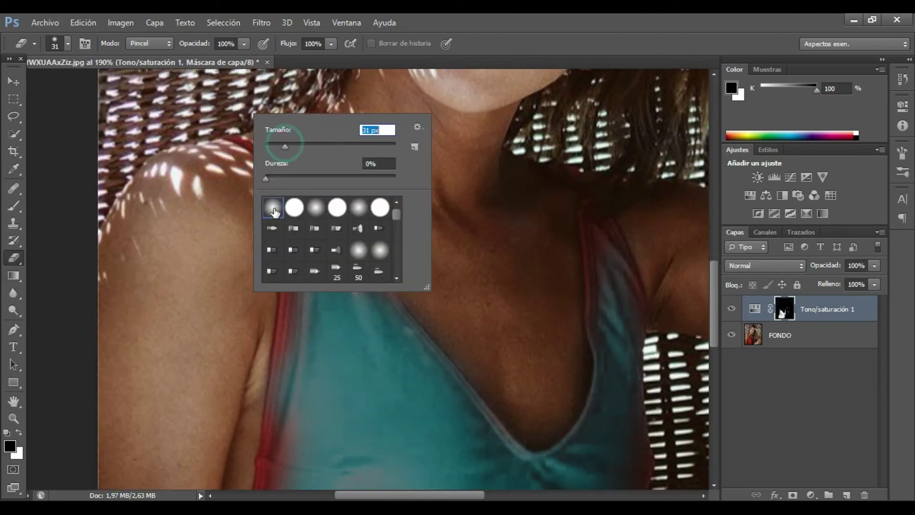
left_click(276, 143)
left_click(317, 331)
mouse_move(267, 143)
left_mouse_down()
mouse_move(301, 321)
mouse_move(274, 370)
left_mouse_up()
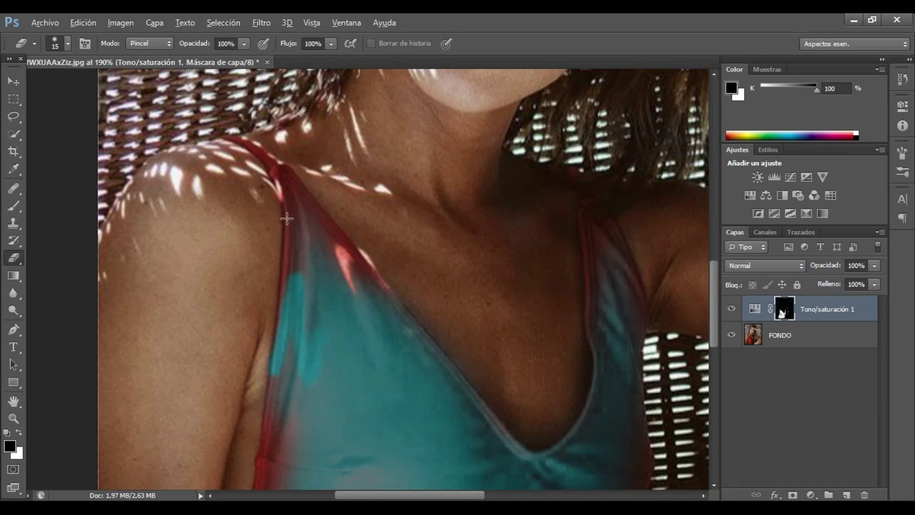
Resize the brush to 16 px and turn the upper strap region teal down its length.
scroll(286, 222, "up", 3)
scroll(286, 221, "up", 3)
right_click(292, 178)
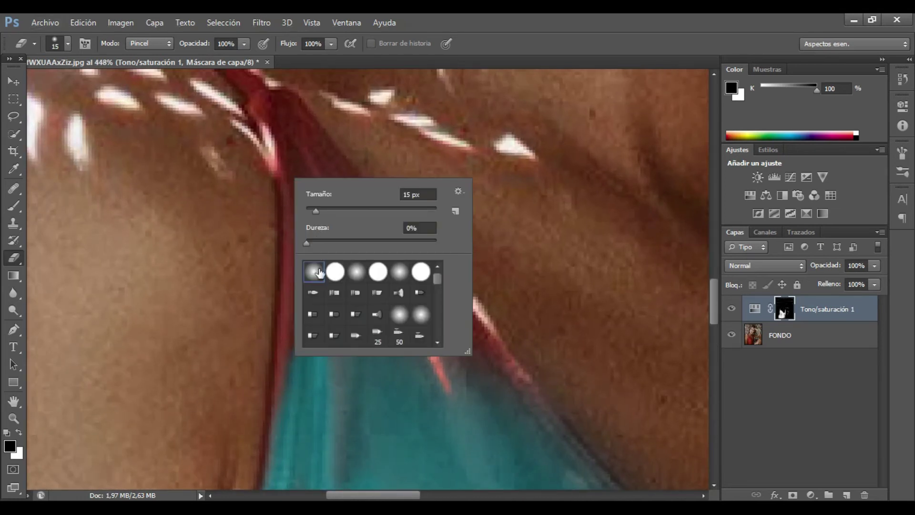
mouse_move(318, 208)
left_mouse_down()
mouse_move(291, 192)
mouse_move(284, 408)
left_mouse_up()
key("Return")
left_click_drag(265, 108, 292, 161)
left_click_drag(275, 100, 507, 407)
Paint the greyish-red and remaining red strap areas teal, then zoom out to see the photo.
left_click(336, 191)
mouse_move(337, 260)
left_mouse_down()
mouse_move(317, 302)
mouse_move(320, 276)
left_mouse_up()
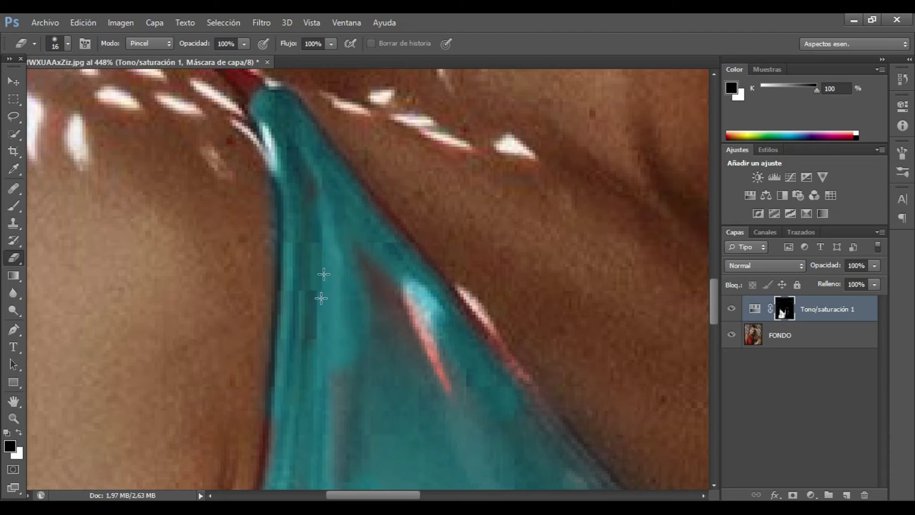
mouse_move(392, 338)
left_mouse_down()
mouse_move(405, 330)
mouse_move(424, 412)
left_mouse_up()
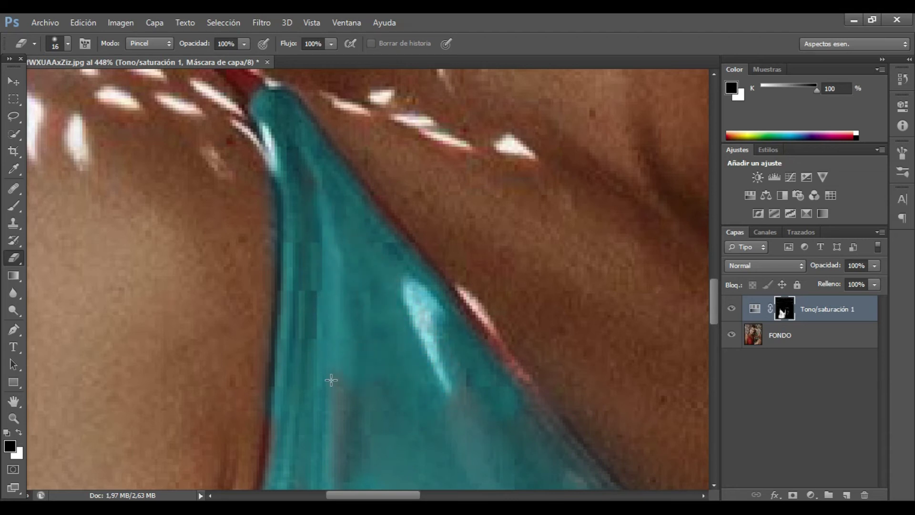
scroll(381, 429, "down", 2)
scroll(398, 388, "down", 3)
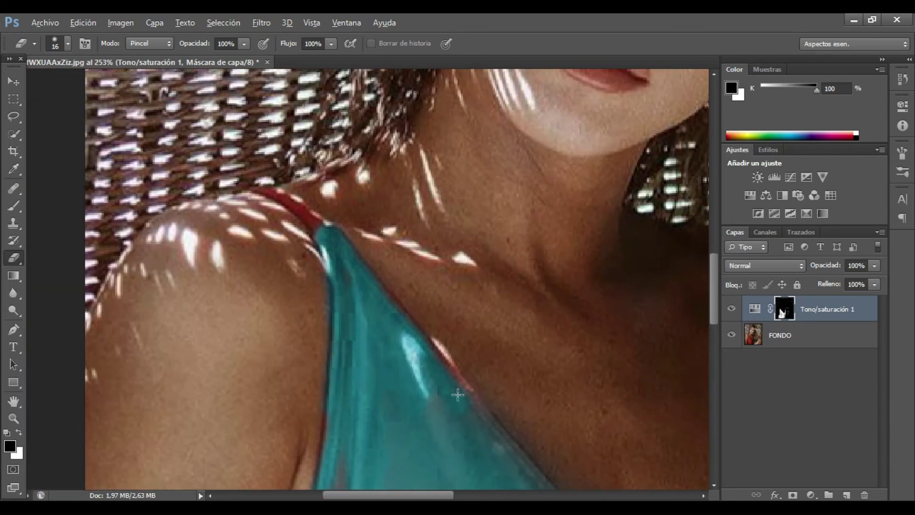
scroll(429, 381, "down", 3)
scroll(474, 380, "down", 2)
scroll(333, 395, "down", 2)
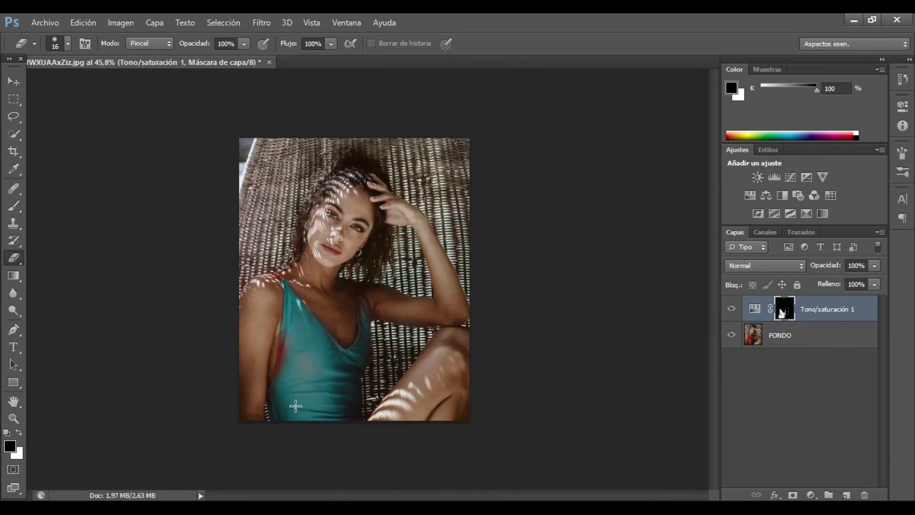
Set the brush to 31 px and recolour the red fringe along the strap edge teal.
scroll(286, 390, "up", 3)
scroll(237, 344, "up", 1)
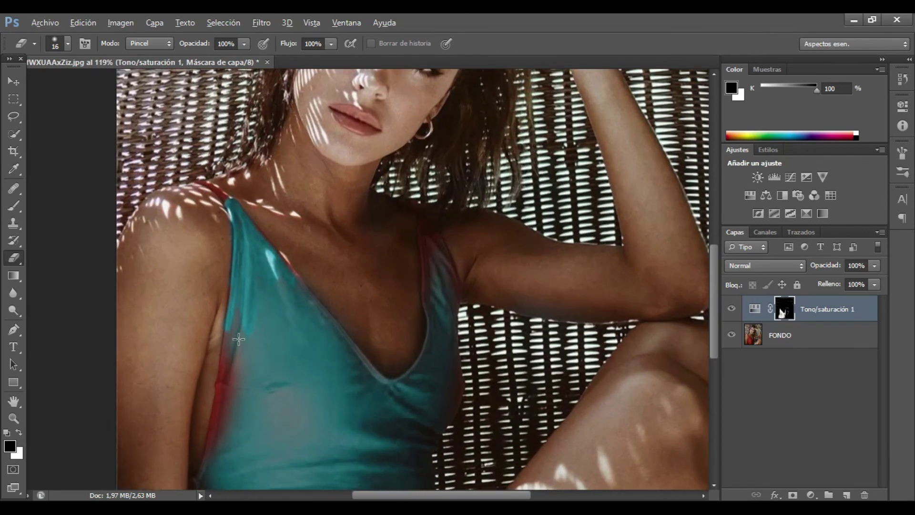
right_click(240, 338)
left_click_drag(283, 357, 286, 354)
key("Return")
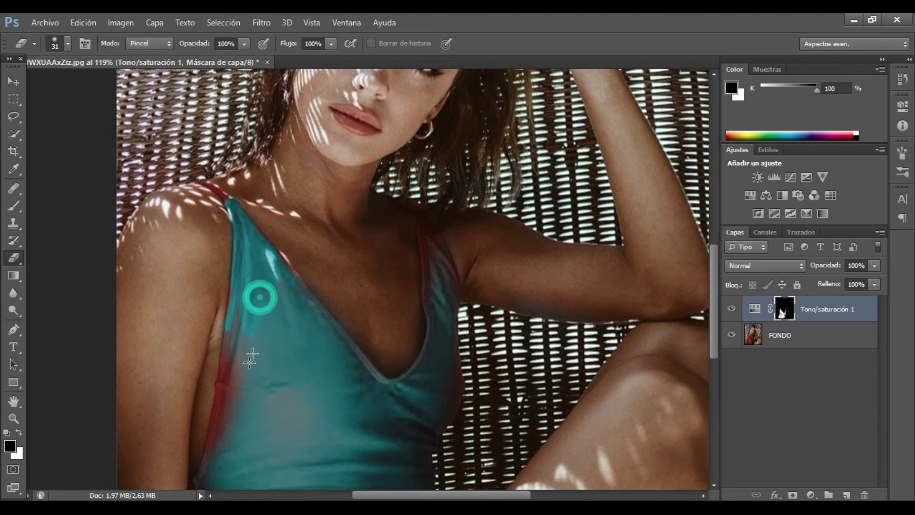
left_click_drag(244, 300, 211, 471)
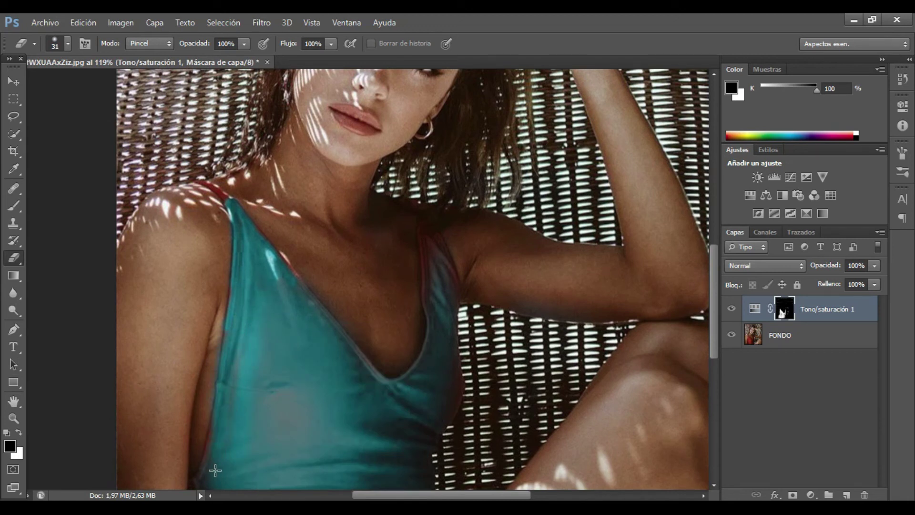
Turn the dull lower strap patch, red upper strap border and grey swimsuit patch teal.
scroll(236, 370, "up", 3)
scroll(236, 370, "up", 2)
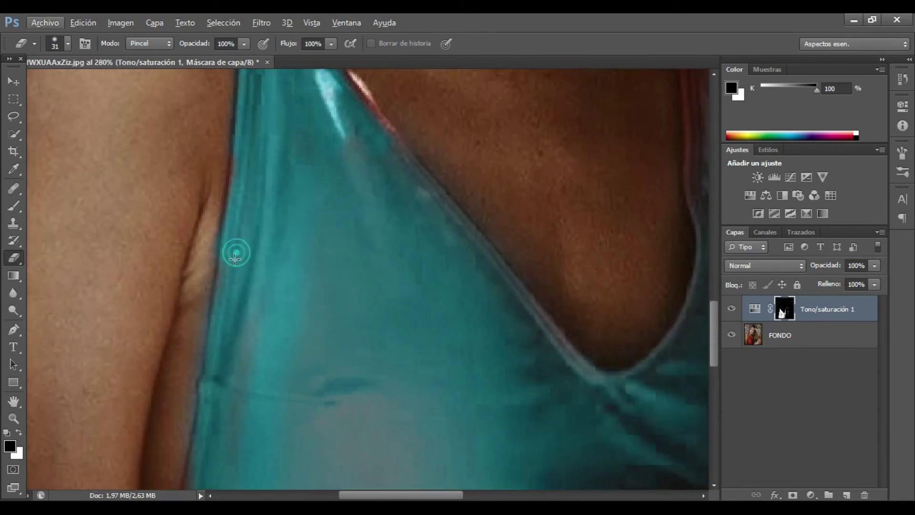
left_click_drag(309, 408, 312, 462)
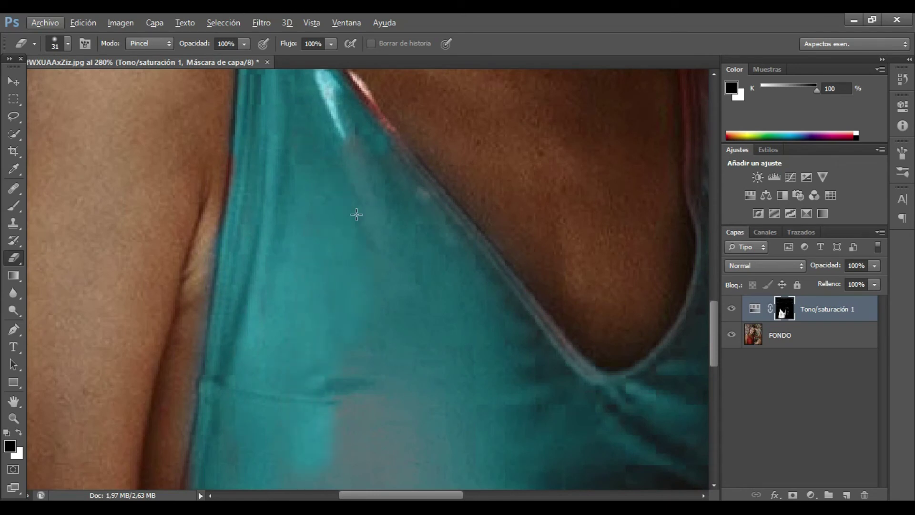
left_click_drag(344, 93, 432, 223)
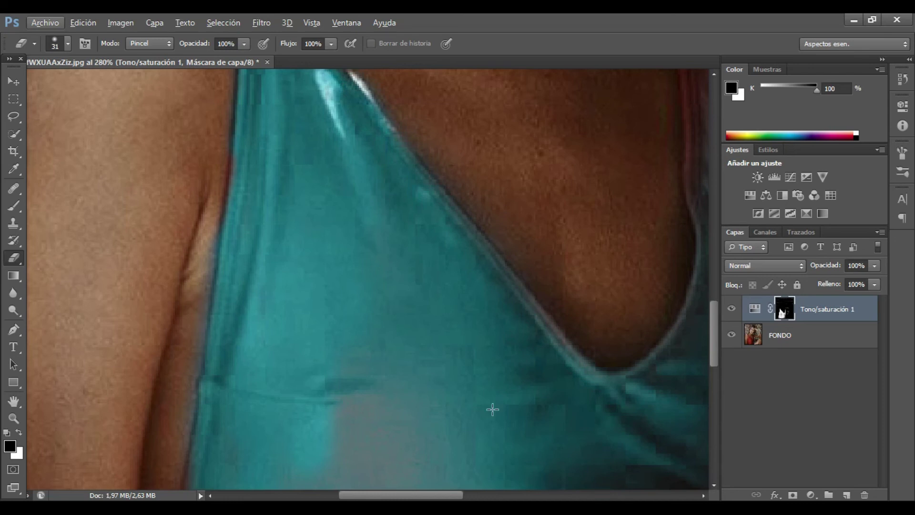
scroll(492, 409, "down", 3)
scroll(343, 414, "up", 1)
scroll(398, 435, "down", 1)
mouse_move(374, 396)
left_mouse_down()
mouse_move(371, 343)
mouse_move(337, 239)
mouse_move(322, 294)
left_mouse_up()
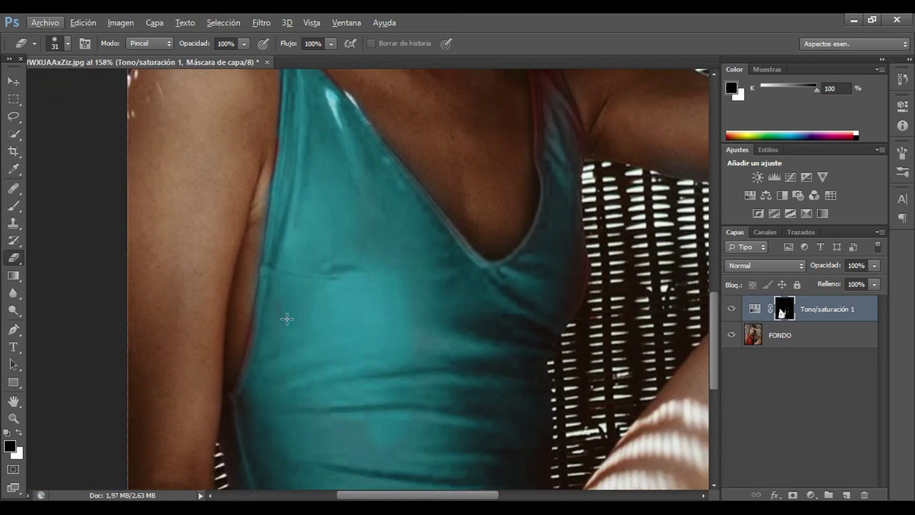
Recolour the reddish and dark fringes on the swimsuit's left edge teal.
left_click_drag(267, 310, 238, 400)
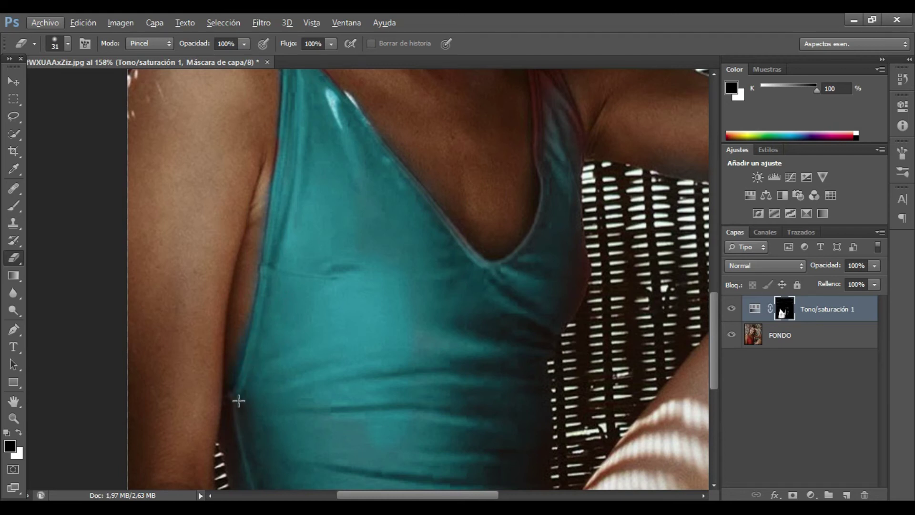
scroll(300, 384, "down", 2)
scroll(292, 429, "down", 1)
scroll(281, 352, "up", 2)
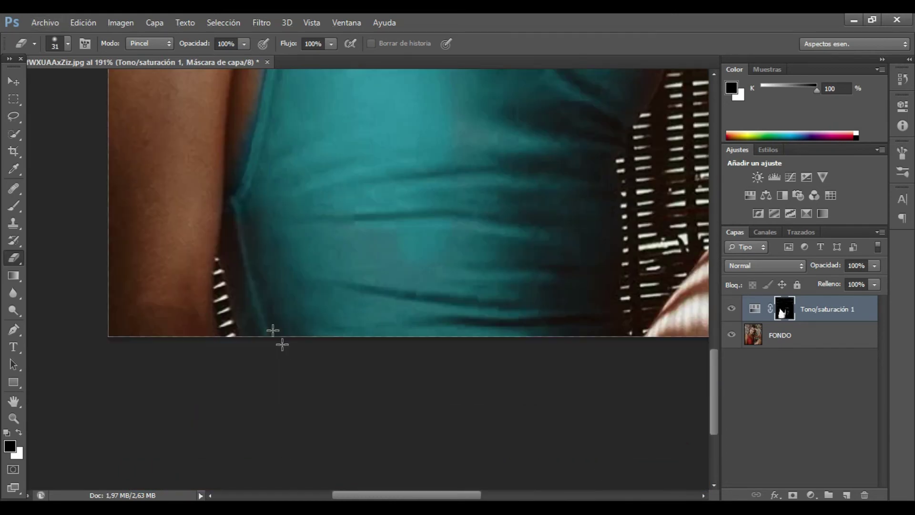
left_click_drag(247, 213, 237, 253)
scroll(503, 238, "down", 2)
scroll(506, 233, "down", 1)
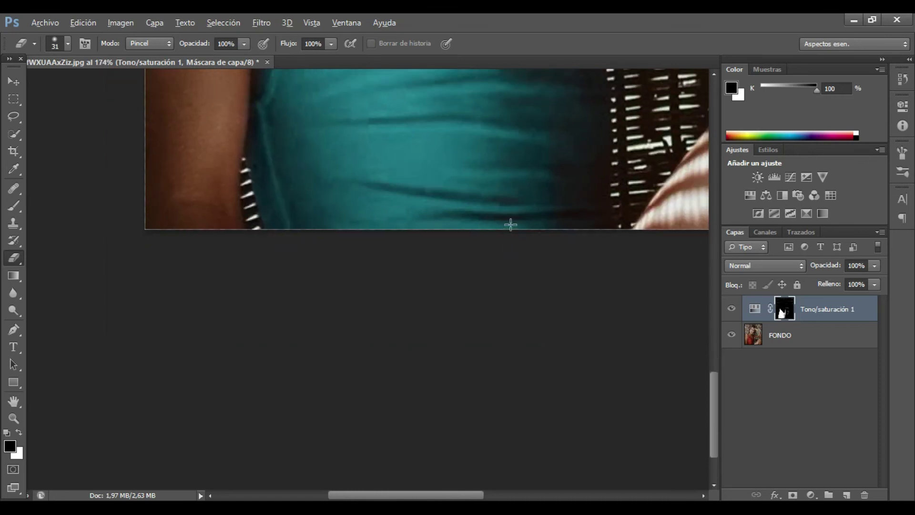
scroll(552, 218, "up", 2)
scroll(551, 215, "up", 2)
scroll(548, 209, "down", 2)
scroll(521, 155, "down", 1)
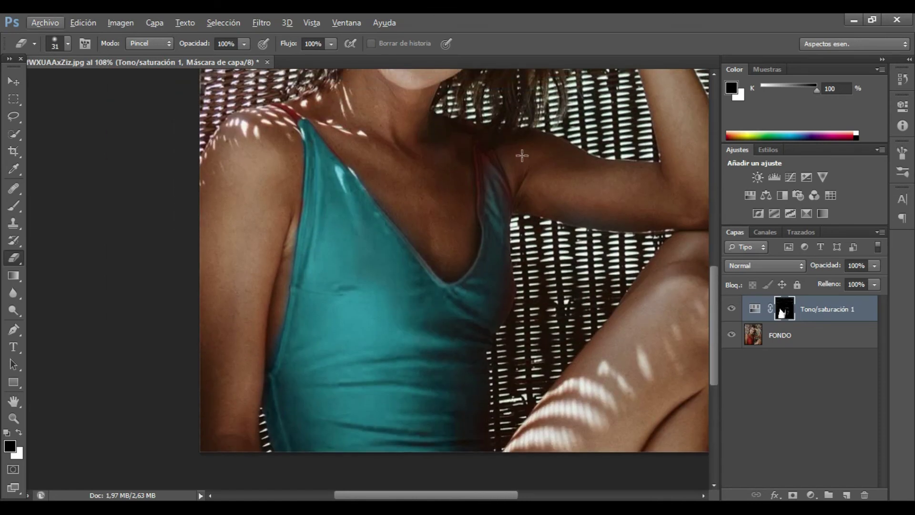
scroll(522, 156, "up", 3)
scroll(488, 171, "up", 2)
Turn the strap beside the neckline and its right side teal, then review the full portrait.
mouse_move(451, 133)
left_mouse_down()
mouse_move(461, 300)
mouse_move(477, 366)
left_mouse_up()
mouse_move(469, 152)
left_mouse_down()
mouse_move(511, 290)
mouse_move(506, 327)
left_mouse_up()
scroll(495, 390, "down", 3)
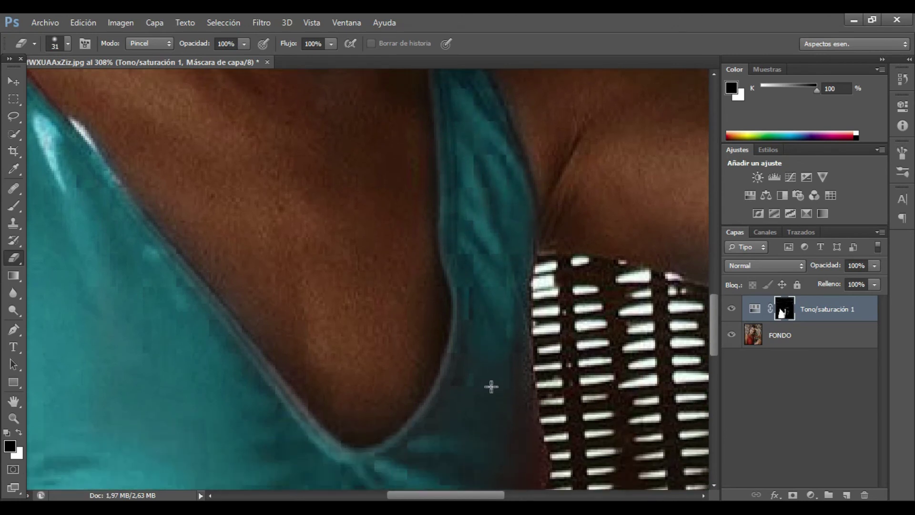
scroll(483, 324, "down", 3)
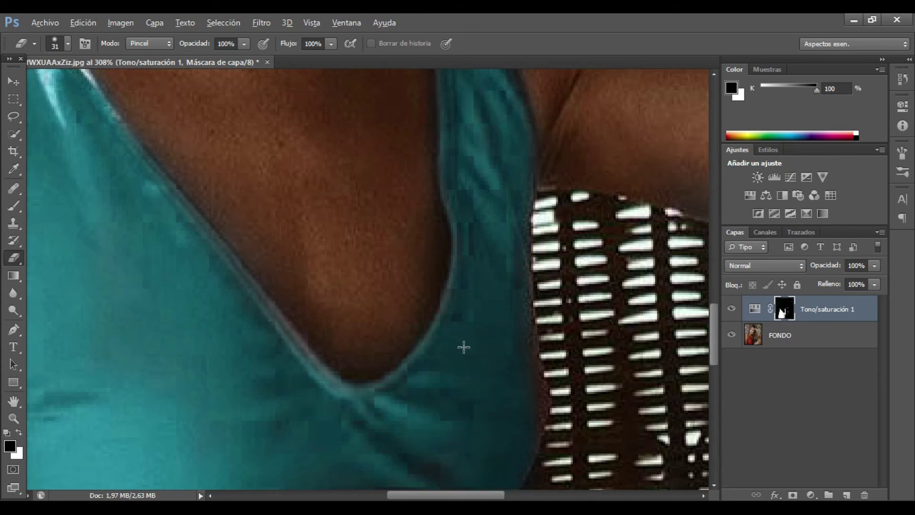
scroll(464, 347, "down", 5)
scroll(367, 352, "up", 5)
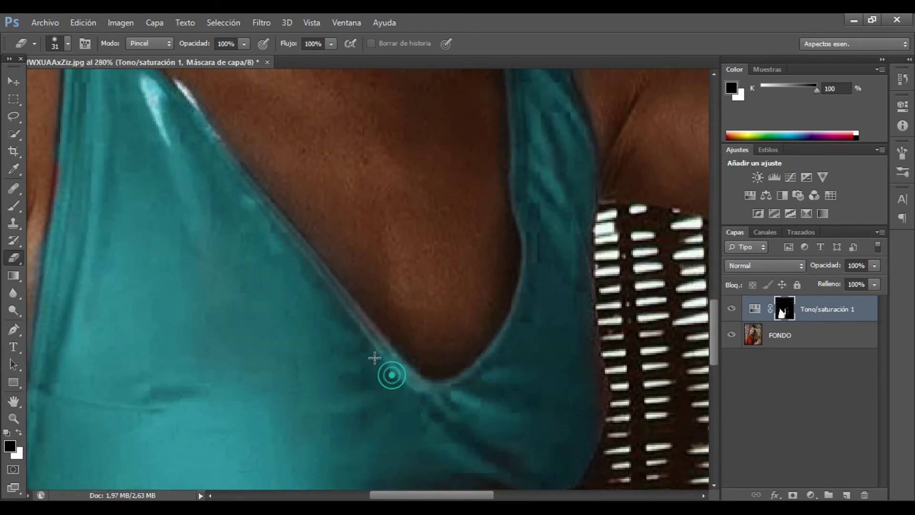
scroll(527, 394, "up", 1)
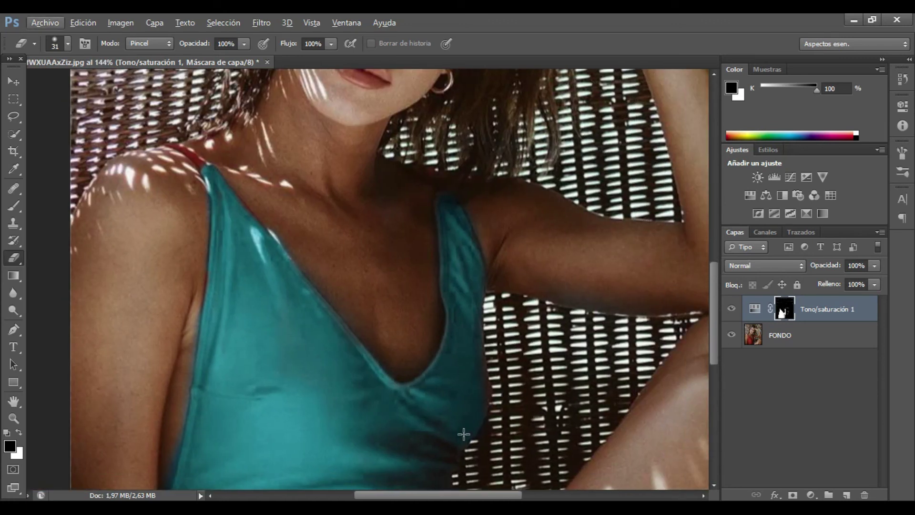
scroll(465, 429, "up", 2)
scroll(448, 420, "up", 2)
scroll(477, 176, "up", 2)
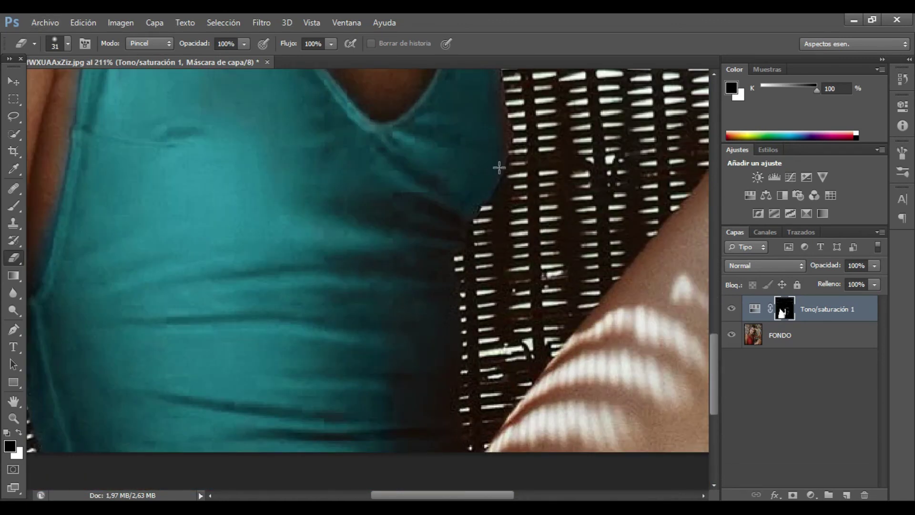
scroll(493, 155, "up", 2)
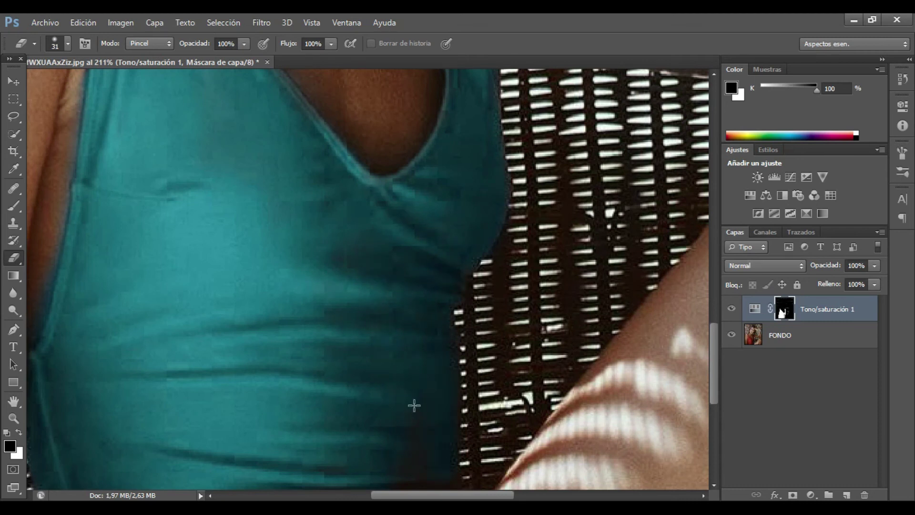
scroll(415, 391, "down", 2)
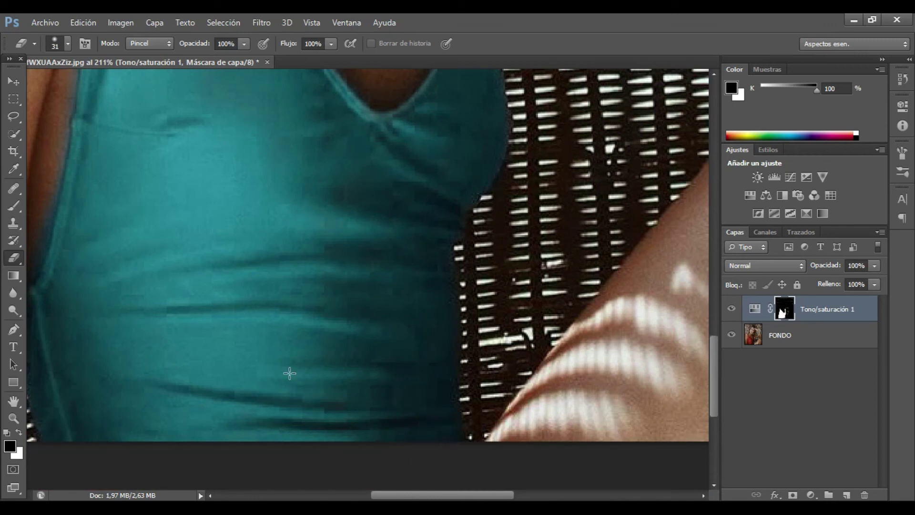
scroll(389, 265, "down", 3)
scroll(406, 271, "down", 2)
scroll(395, 333, "down", 1)
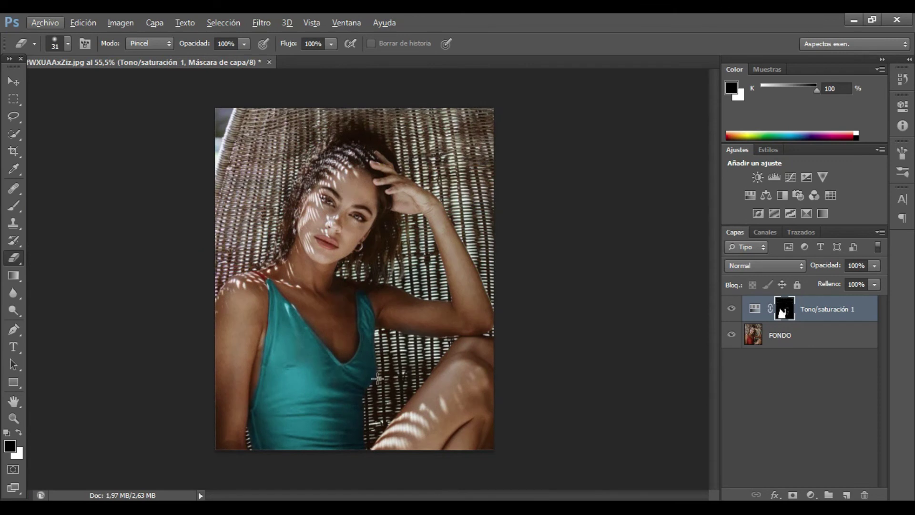
scroll(350, 385, "up", 1)
scroll(552, 317, "down", 1)
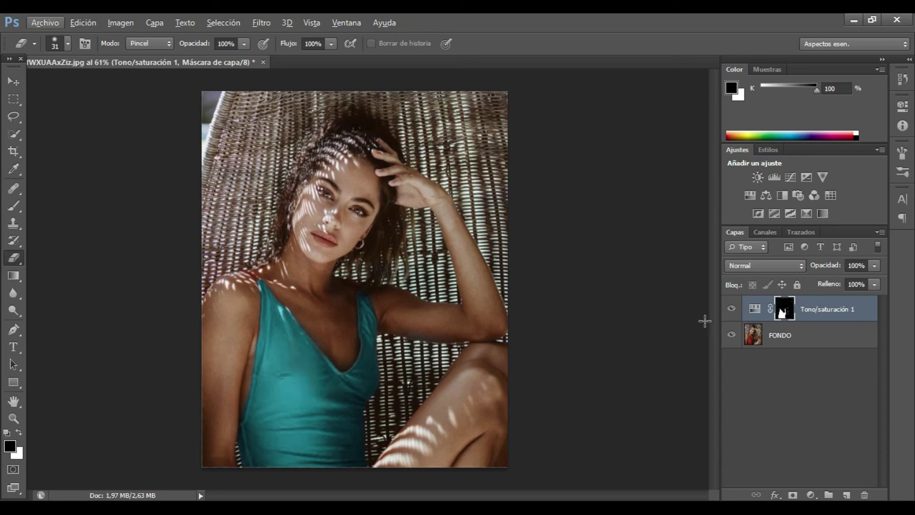
left_click(731, 309)
left_click(732, 309)
left_click(731, 309)
left_click(731, 310)
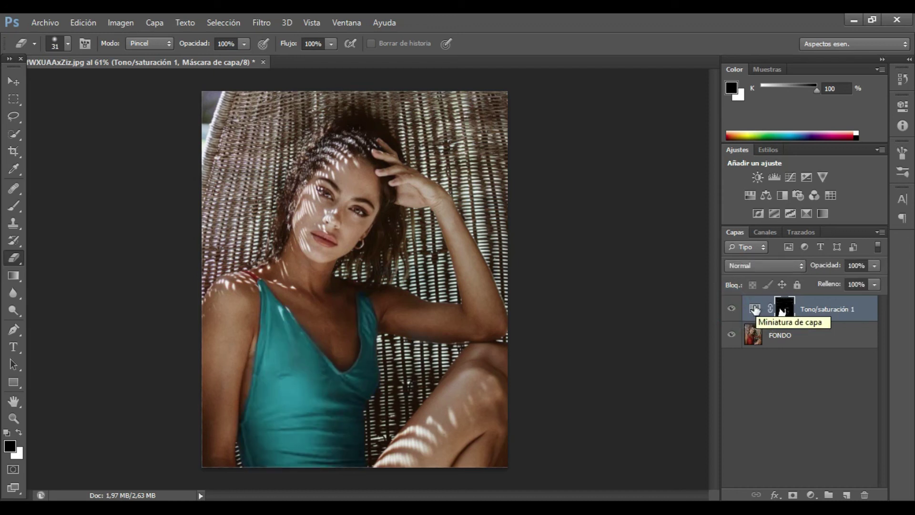
double_click(754, 308)
mouse_move(866, 188)
left_mouse_down()
mouse_move(798, 190)
mouse_move(692, 216)
mouse_move(886, 216)
left_mouse_up()
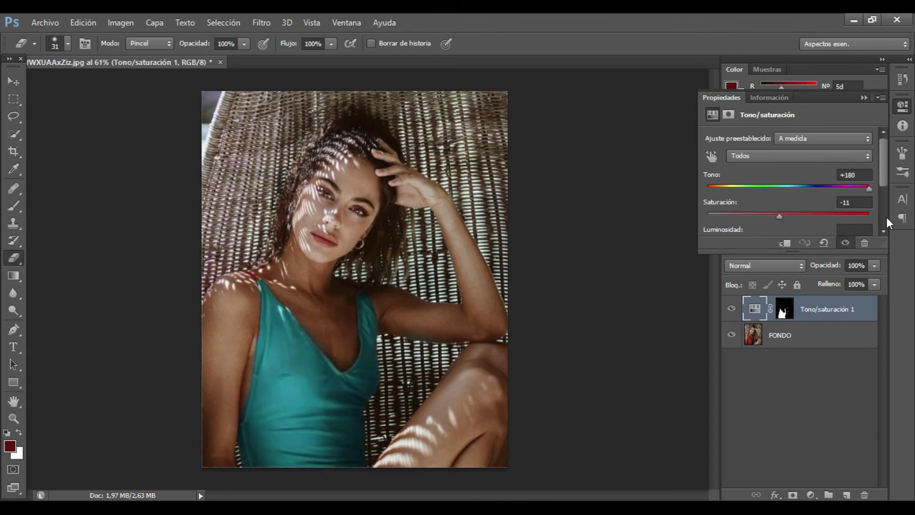
left_click(864, 98)
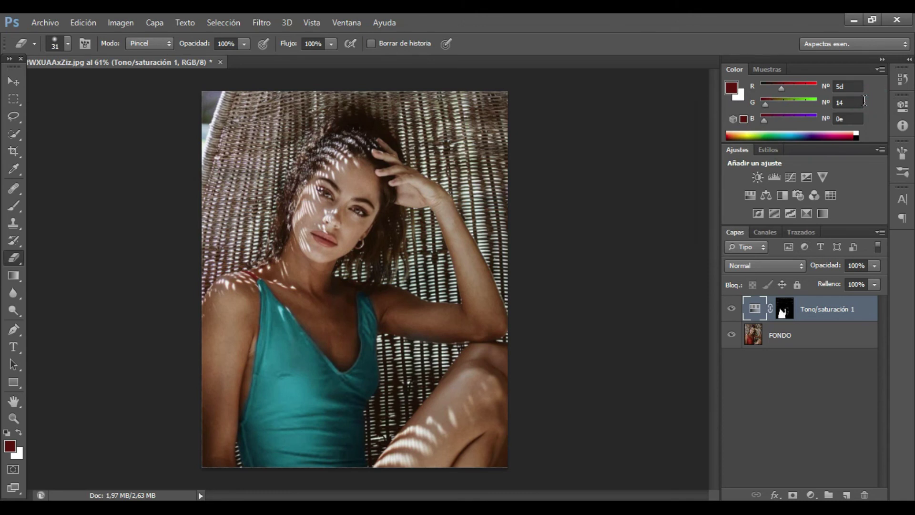